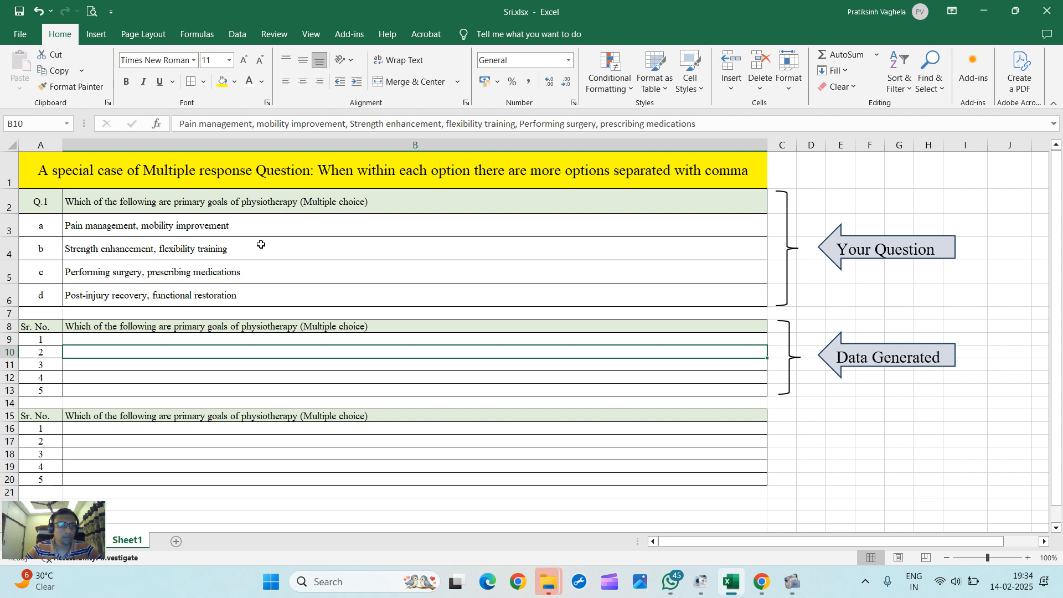
Step: Review the four answer options listed for question 1 in rows 3 to 6
click(208, 231)
click(200, 244)
click(200, 295)
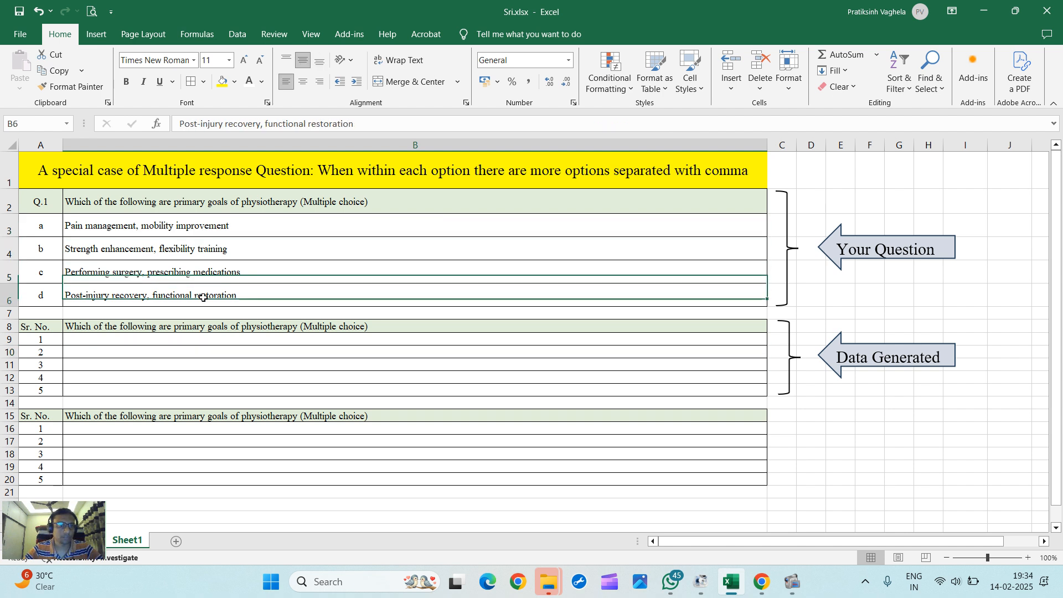
click(149, 228)
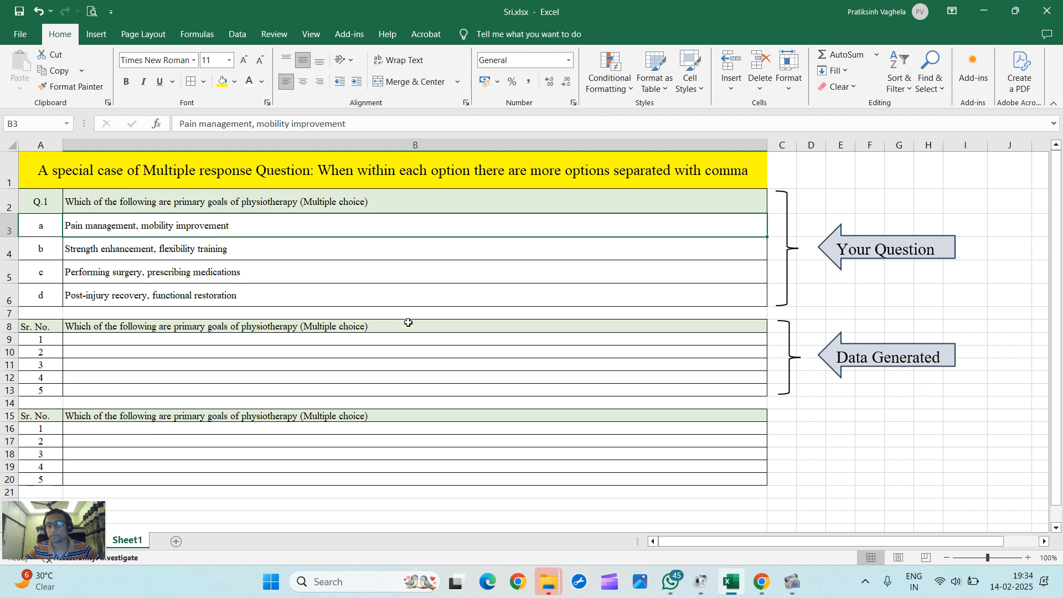
click(306, 253)
click(295, 275)
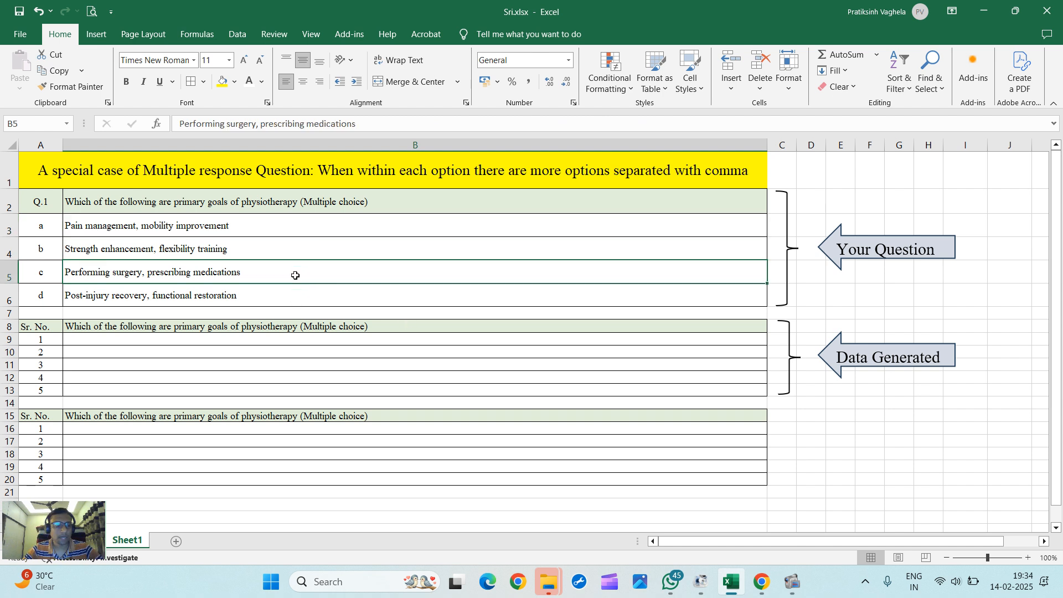
click(303, 292)
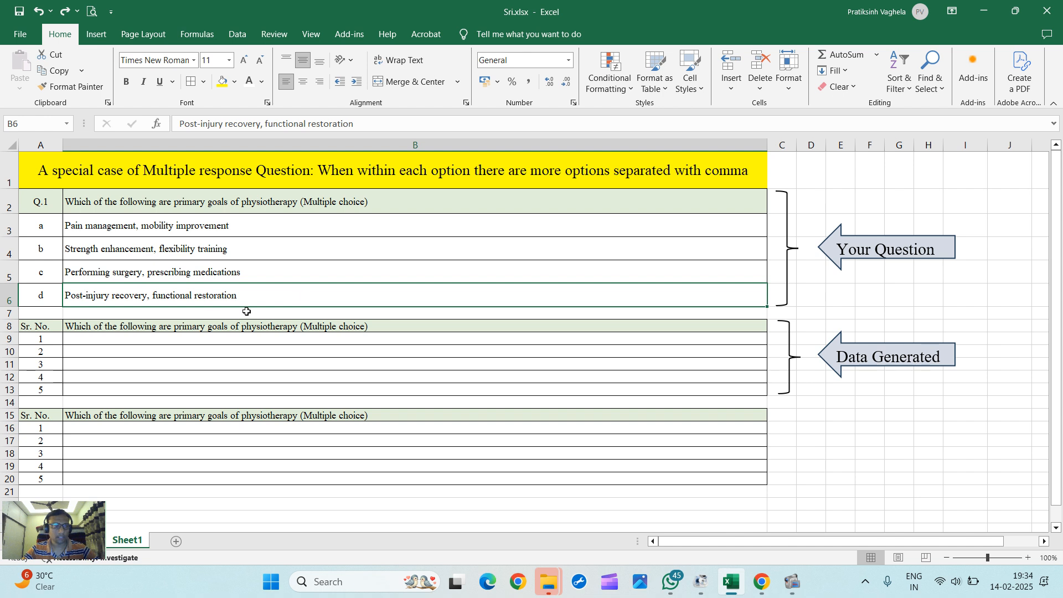
Step: Set the font colour of the generated response cells B9 to B13 to black
drag(118, 339, 116, 386)
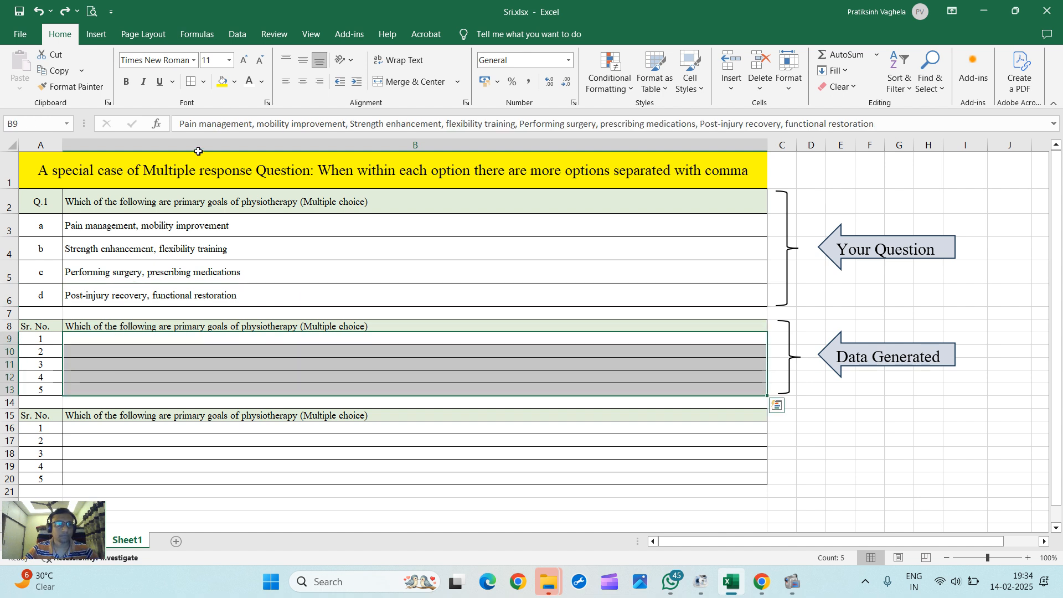
click(264, 84)
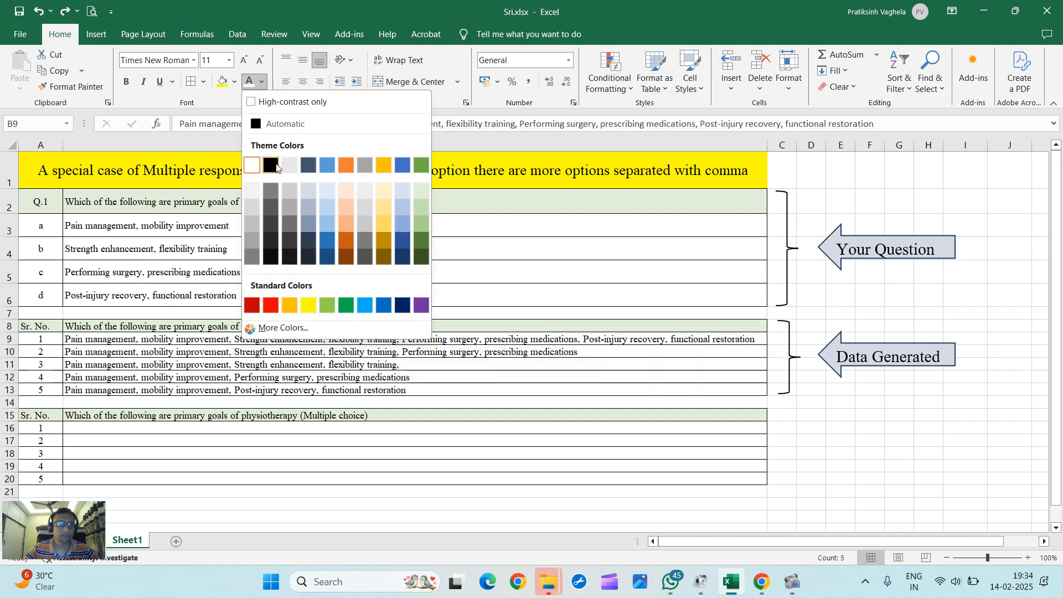
click(272, 163)
Step: Compare each generated response row with the option letters a to d it combines
click(217, 349)
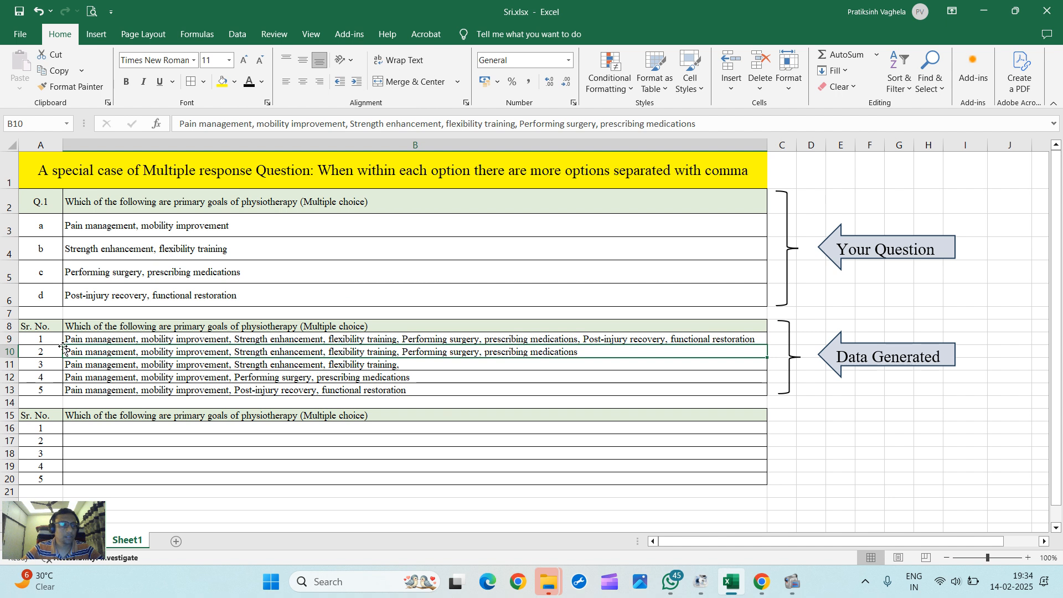
click(47, 337)
drag(48, 224, 48, 297)
click(48, 352)
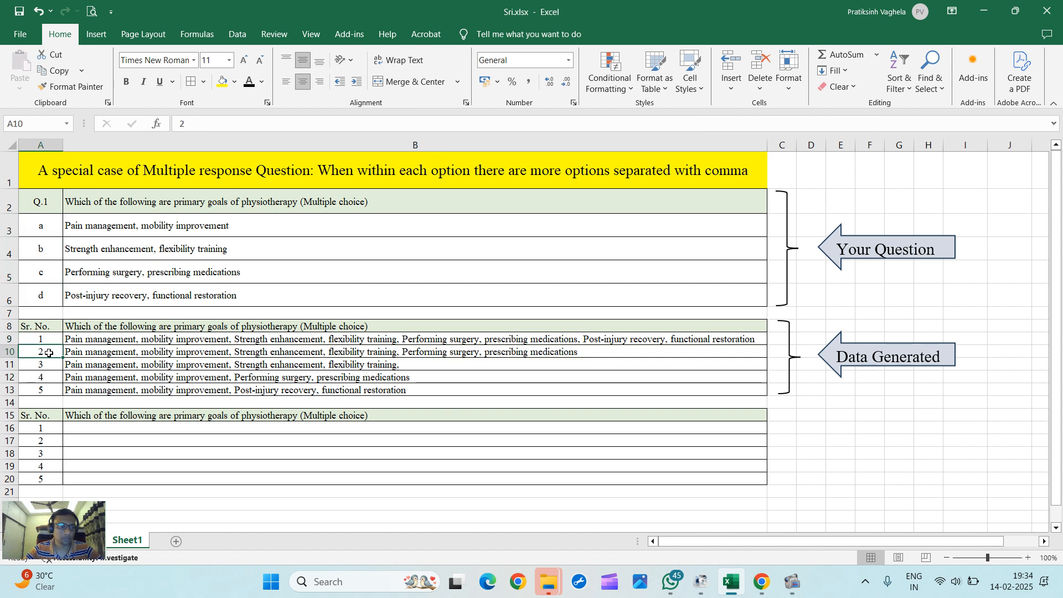
drag(53, 229, 51, 272)
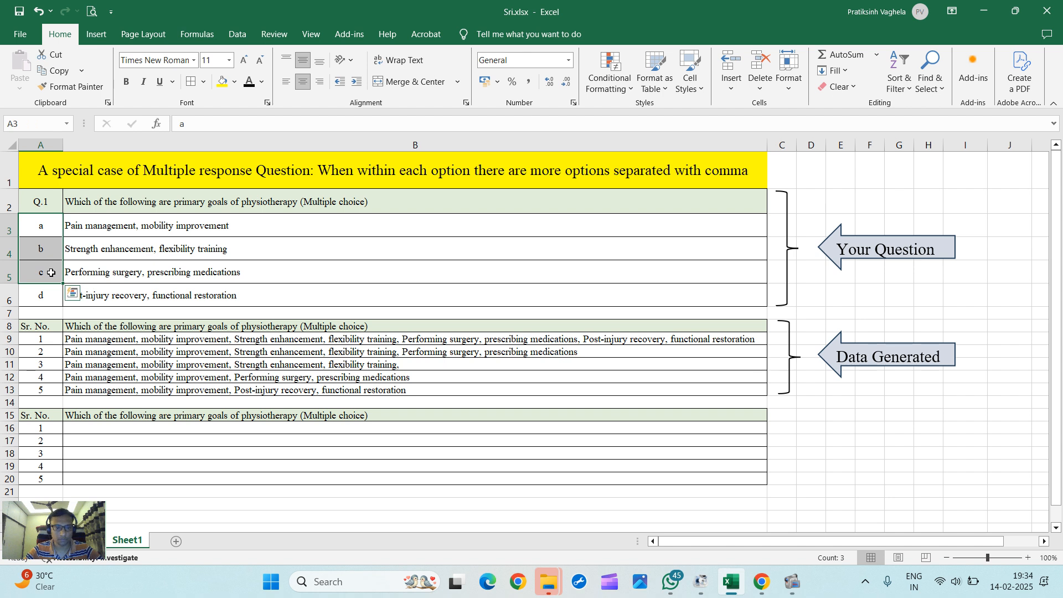
click(53, 366)
drag(48, 250, 49, 276)
drag(37, 222, 44, 250)
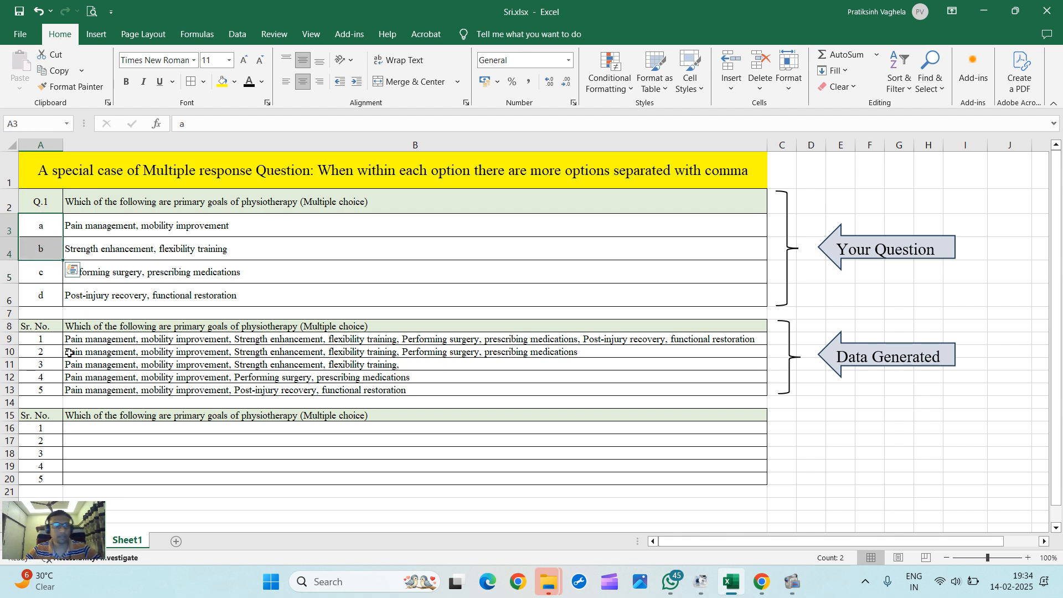
click(49, 394)
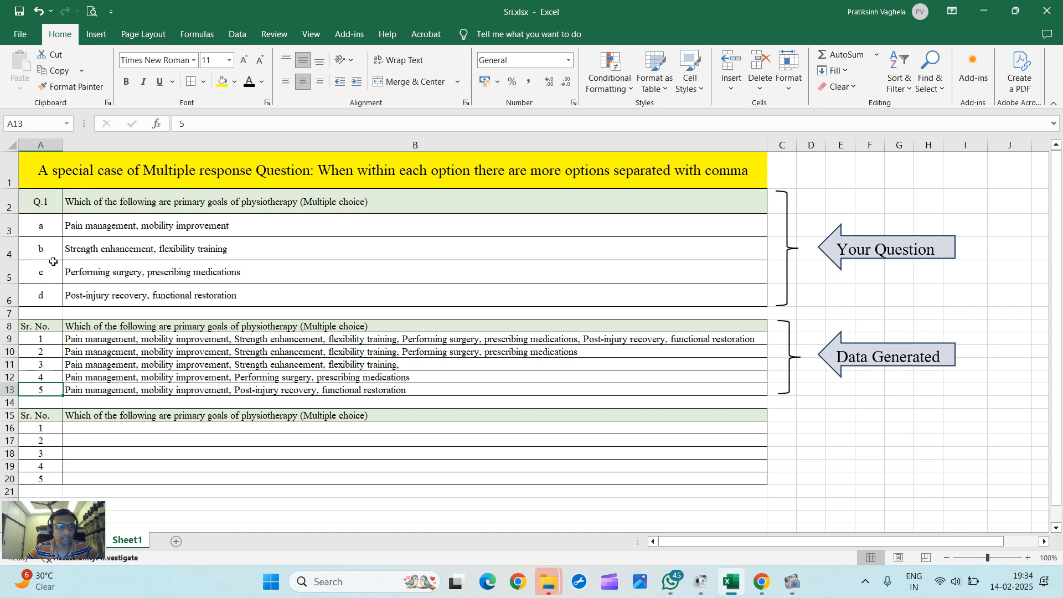
click(48, 232)
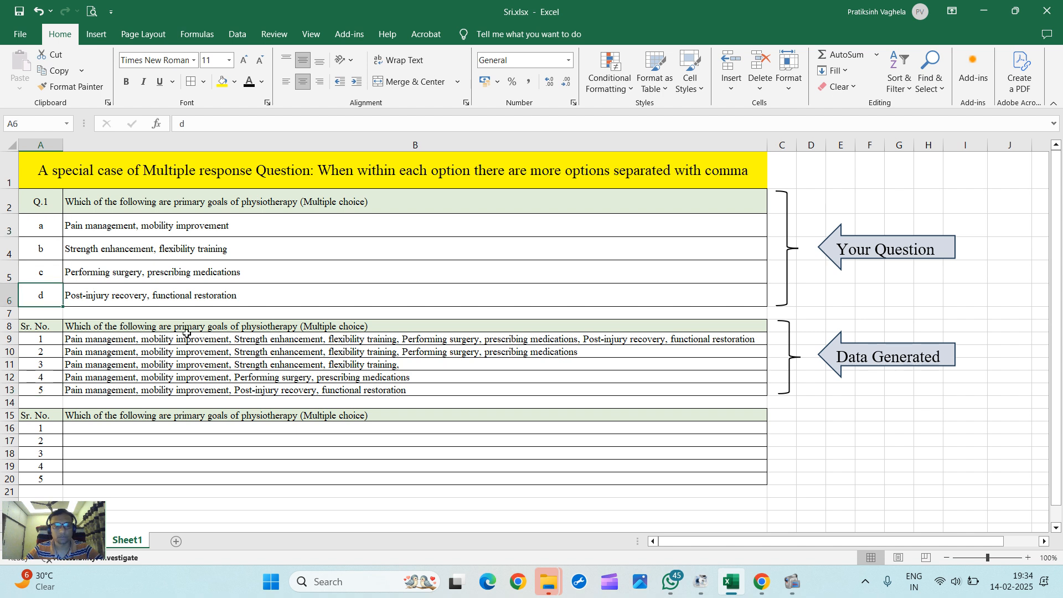
Step: Examine the generated responses in cells B9 to B13
drag(183, 339, 181, 391)
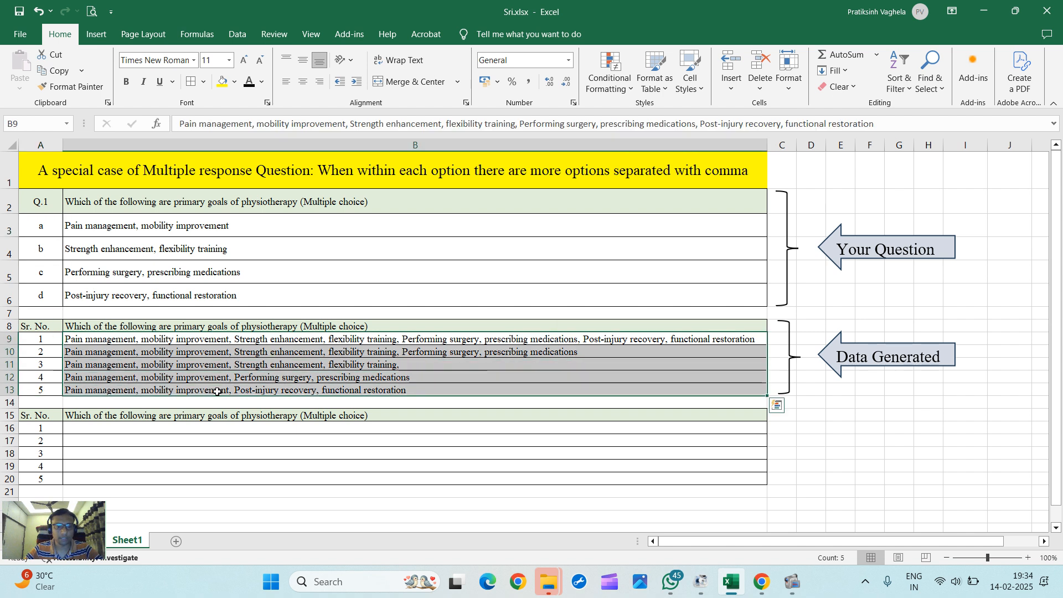
click(463, 366)
drag(309, 339, 305, 388)
click(118, 342)
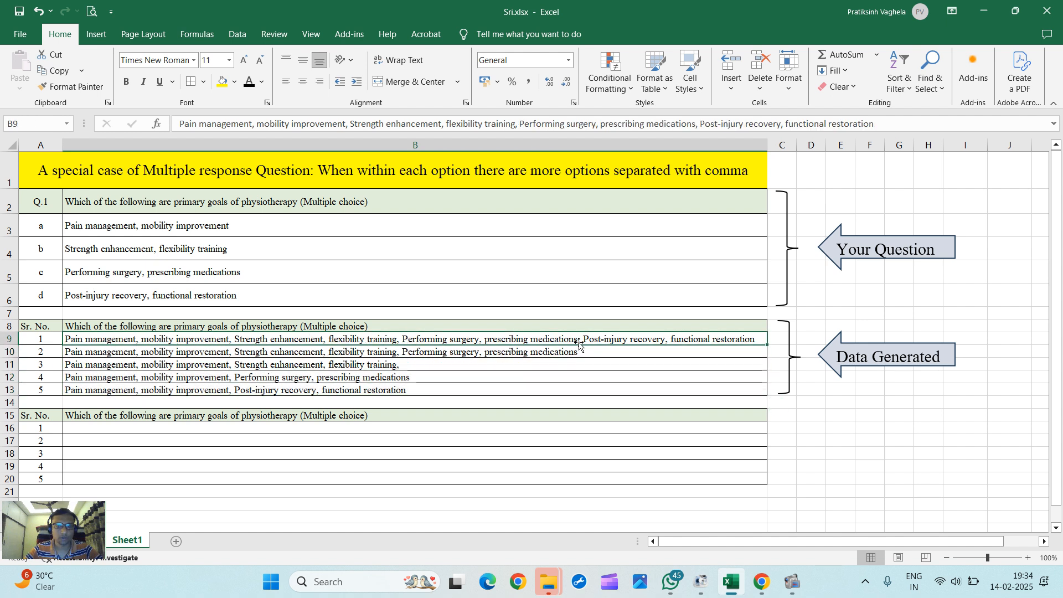
drag(593, 344, 163, 385)
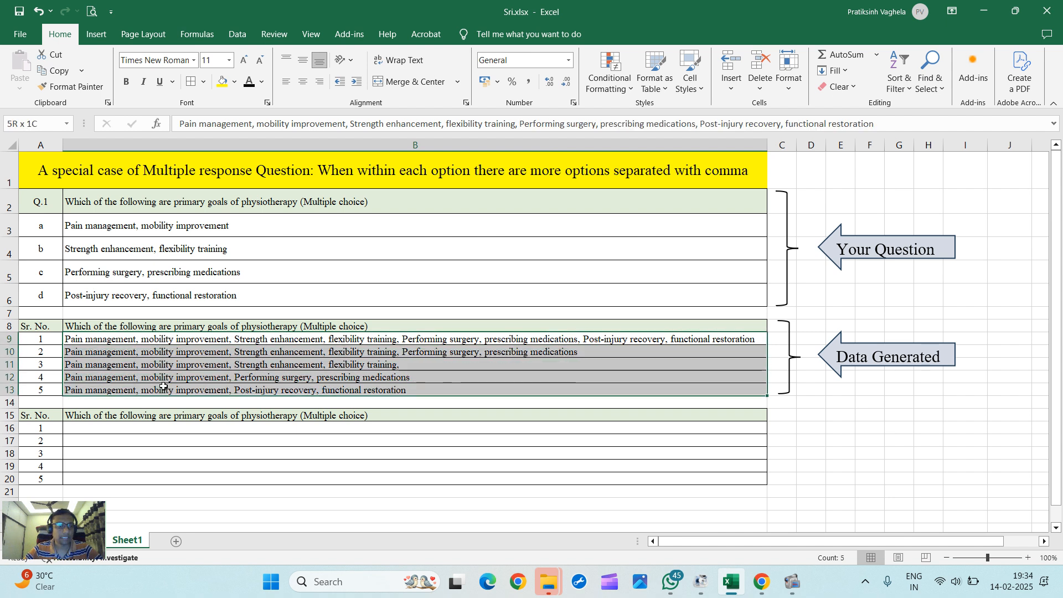
click(243, 36)
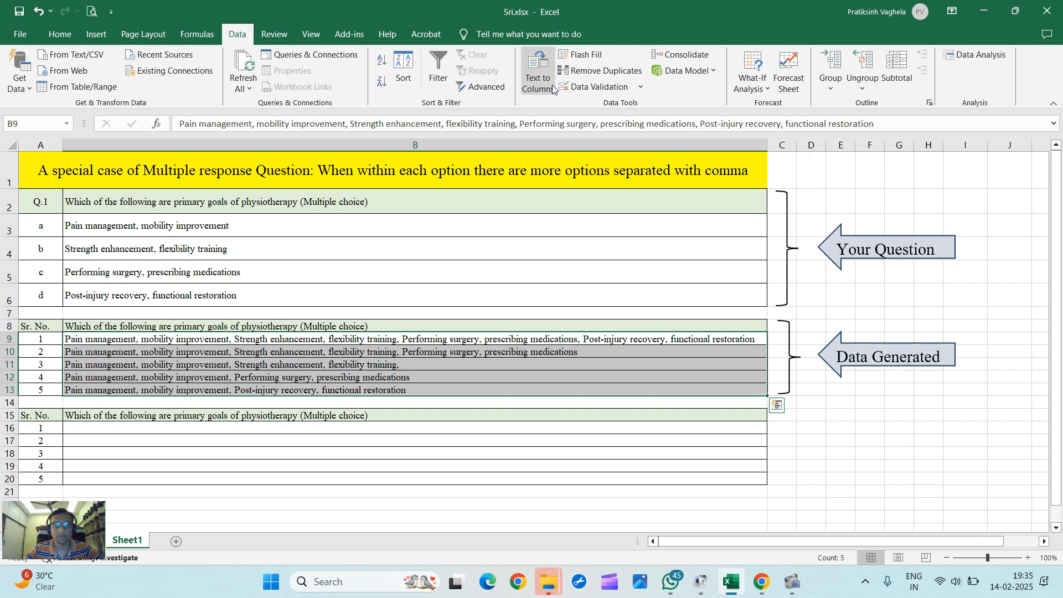
click(418, 364)
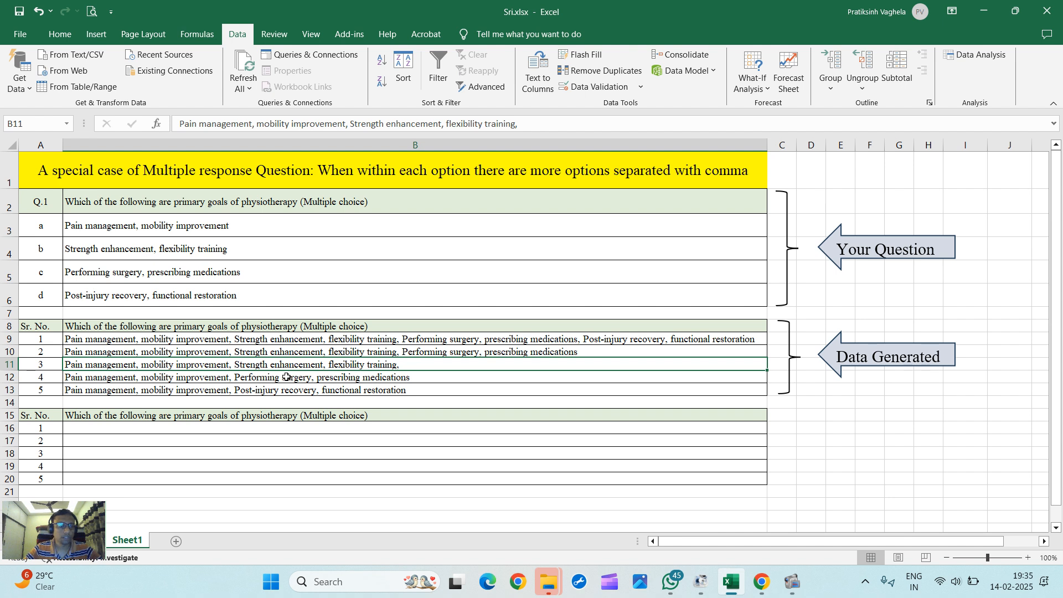
scroll(422, 364, down, 1)
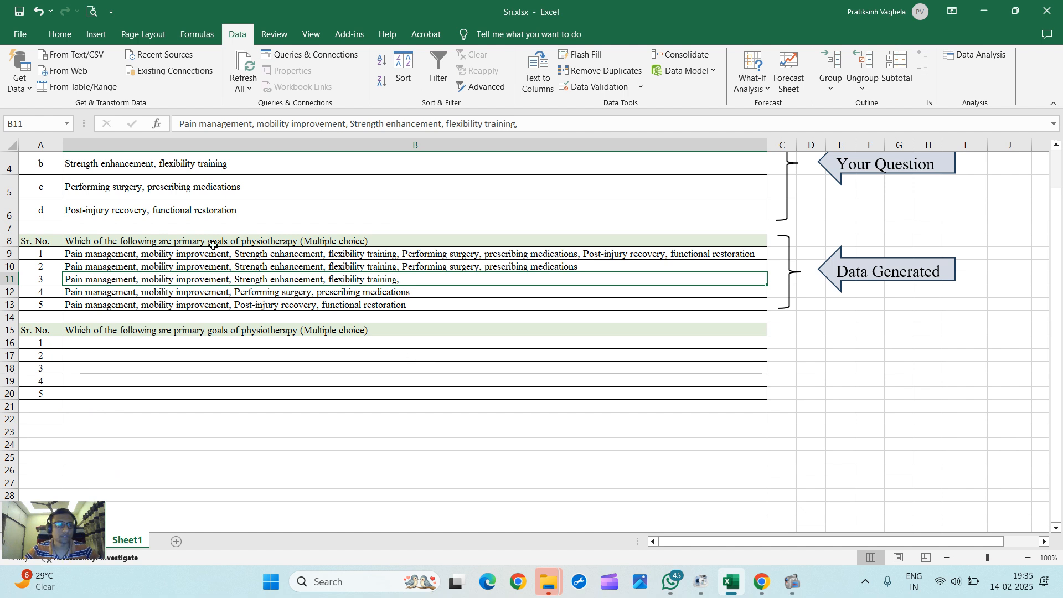
Step: Copy the generated responses in B9:B13 into the second table at B16:B20
drag(213, 253, 213, 303)
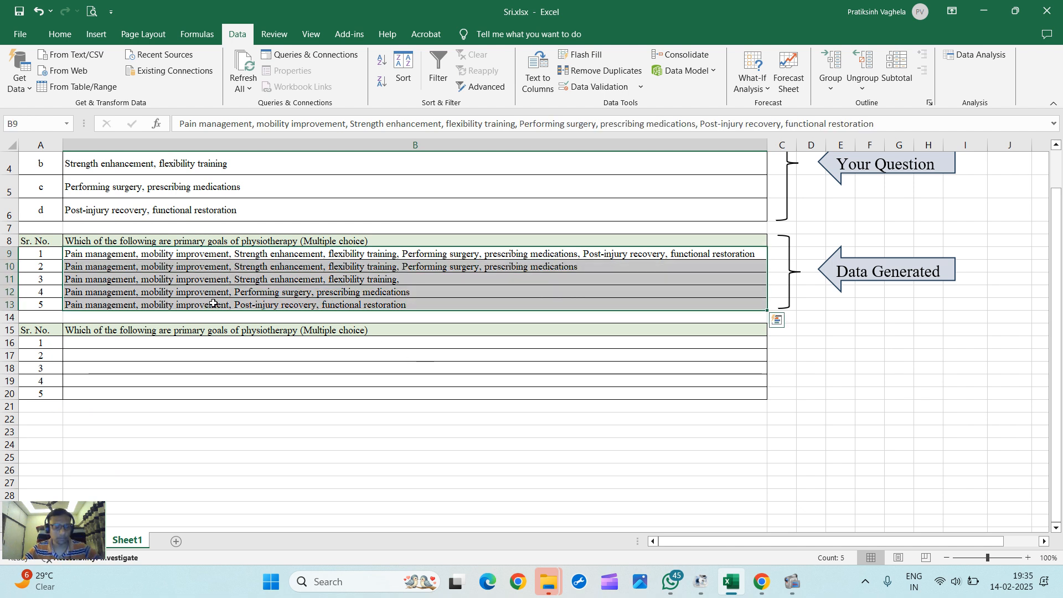
key(ctrl+c)
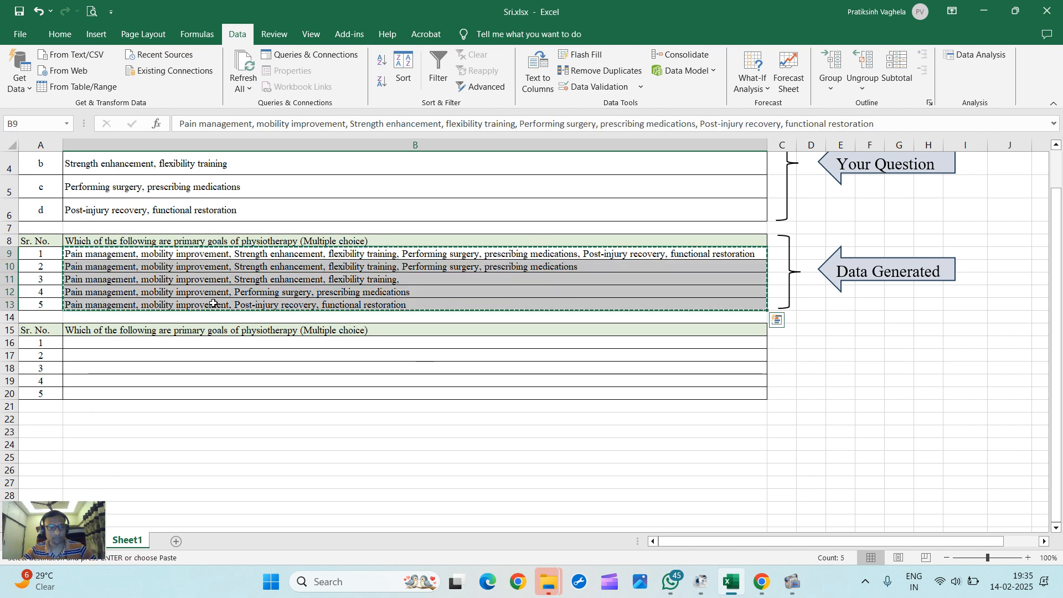
click(150, 342)
key(ctrl+v)
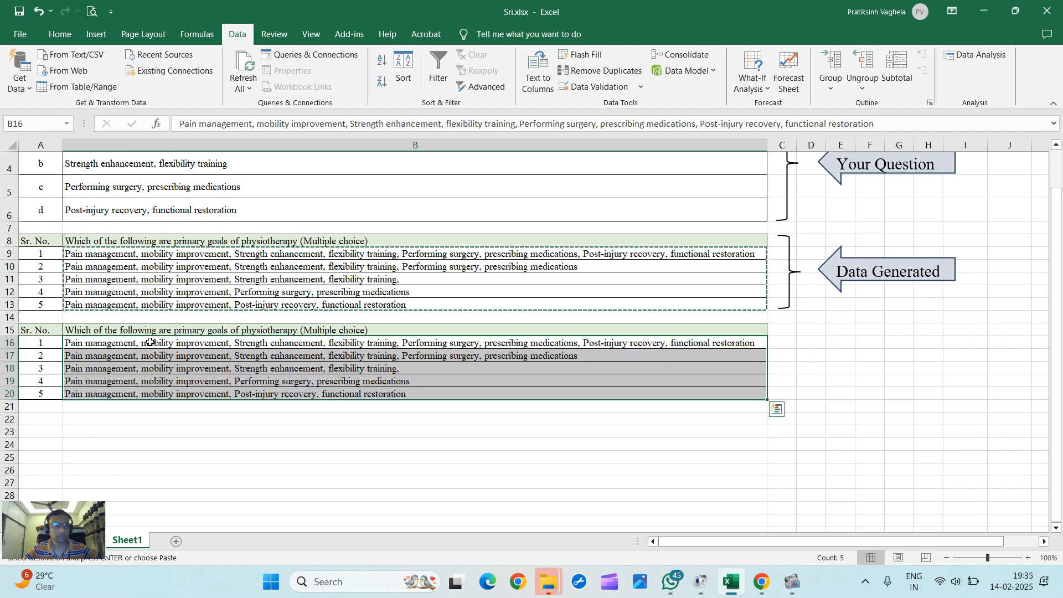
Step: Copy the text "Pain management, mobility improvement," from inside cell B16
click(150, 342)
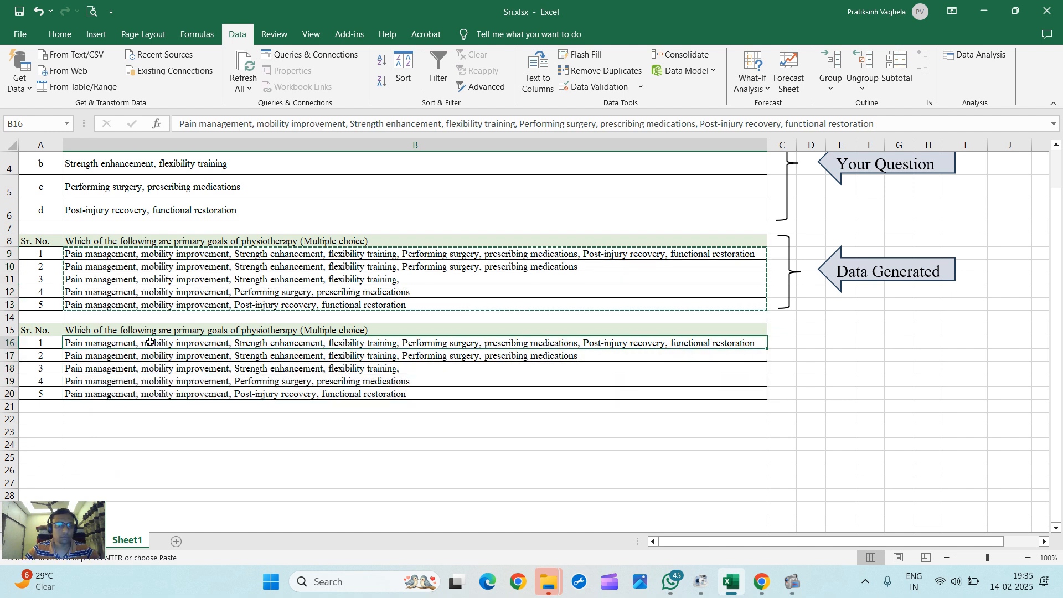
double_click(131, 347)
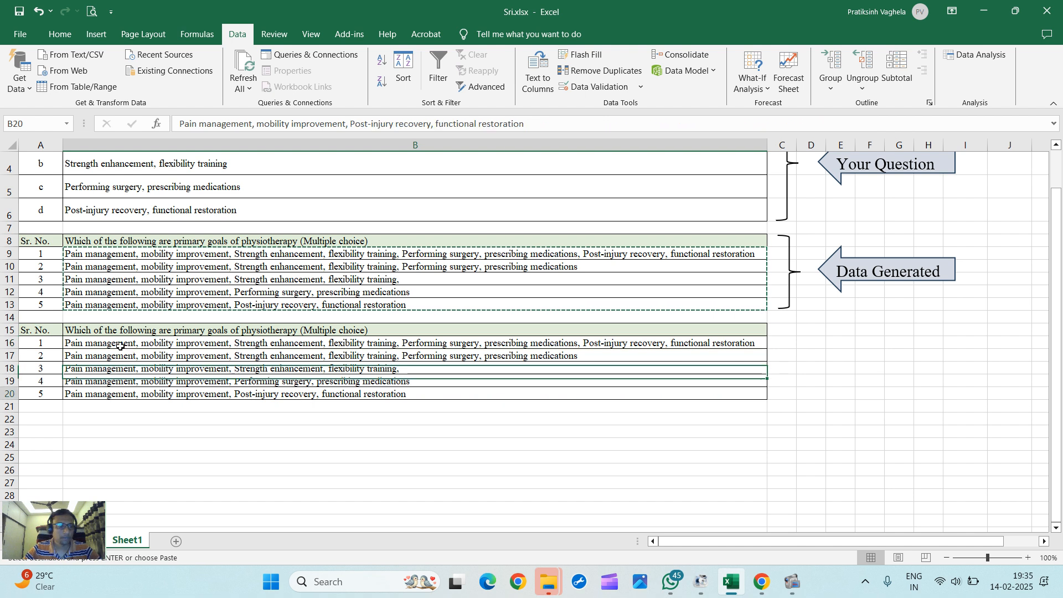
double_click(65, 343)
drag(65, 342, 231, 342)
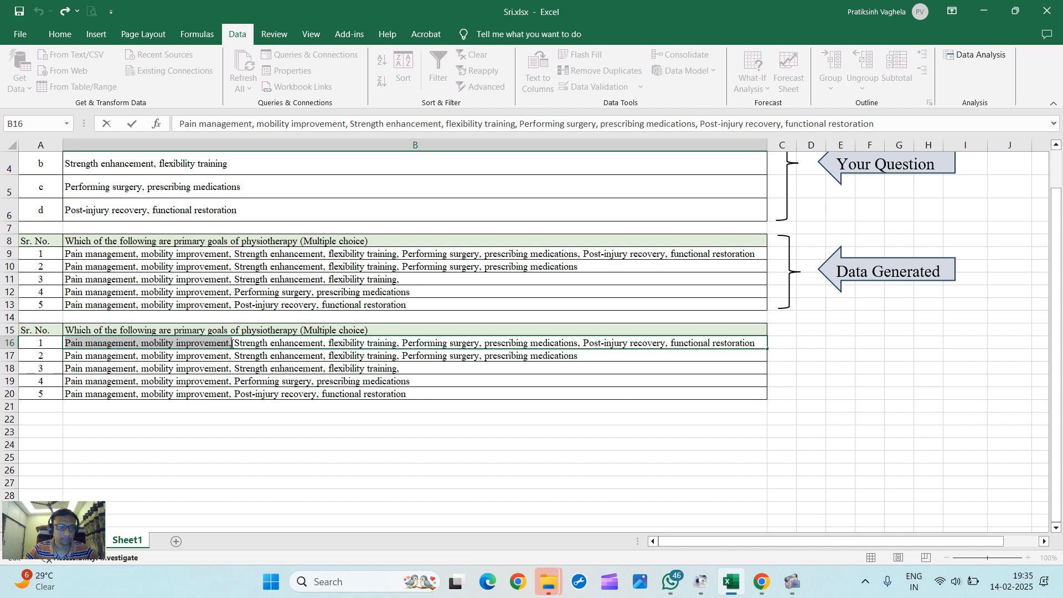
Step: In B16:B20, replace "Pain management, mobility improvement," with "Pain management, mobility improvement;" throughout
click(241, 378)
drag(242, 344, 244, 396)
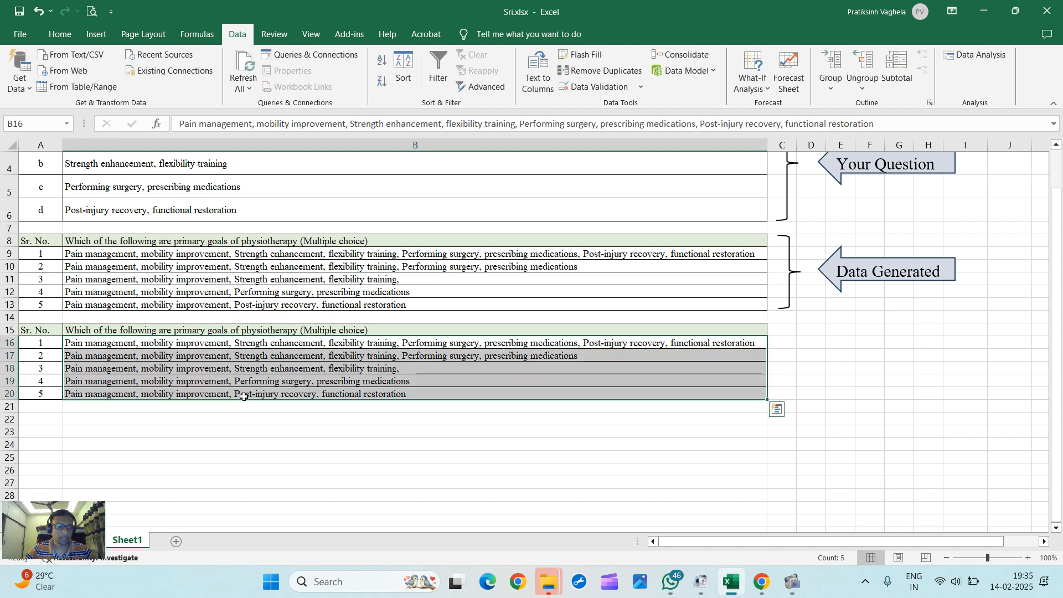
key(ctrl+f)
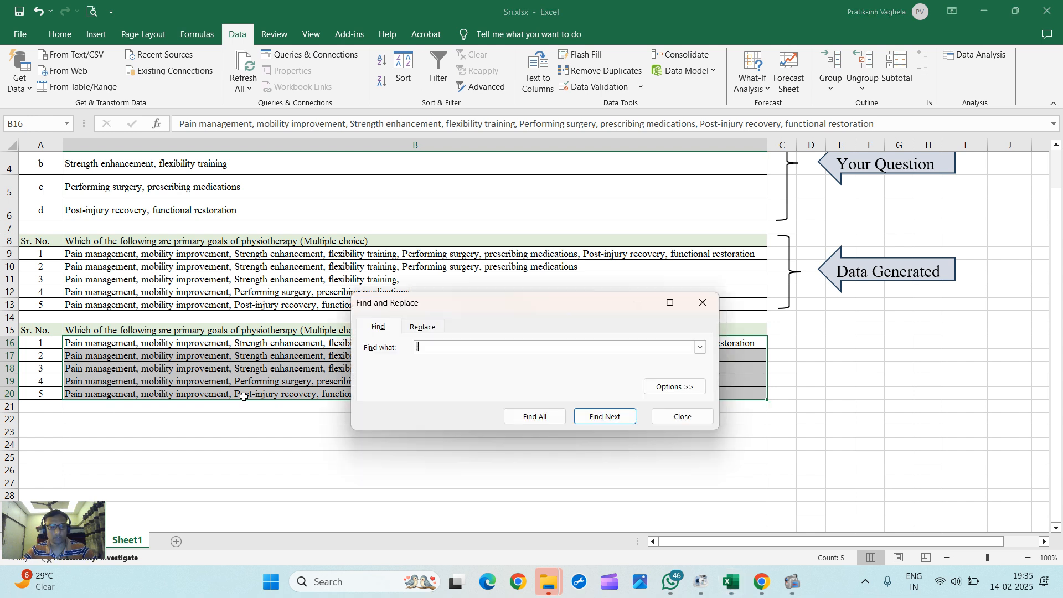
key(ctrl+v)
drag(482, 301, 473, 235)
click(414, 261)
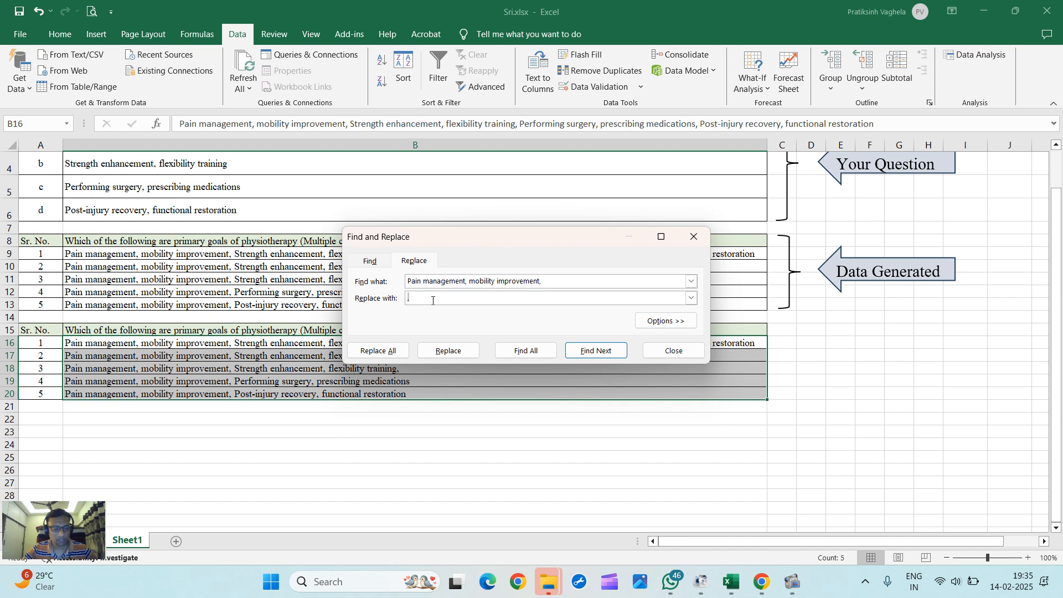
key(ctrl+v)
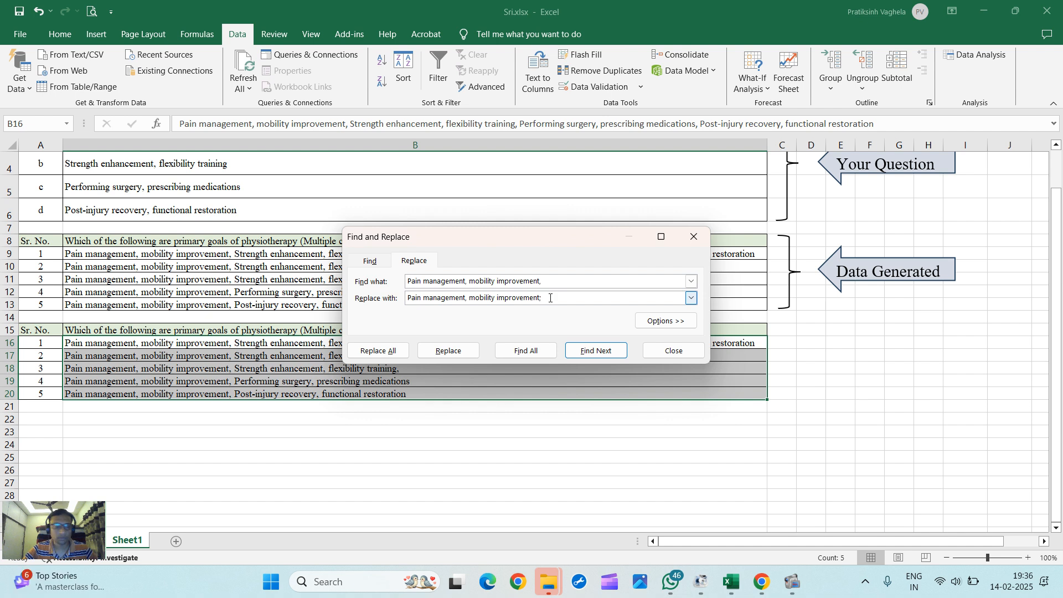
click(397, 352)
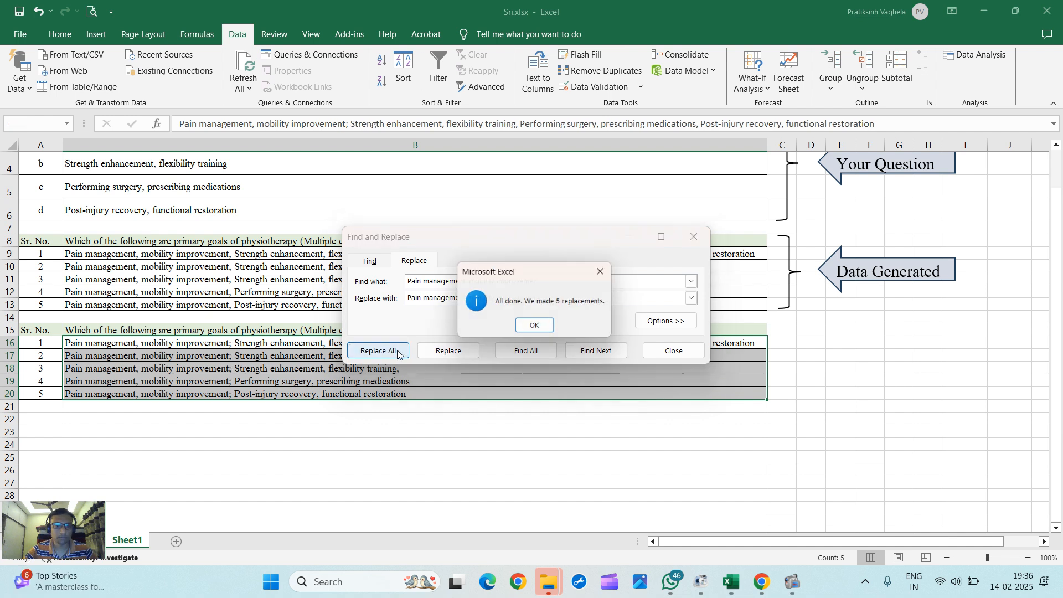
click(536, 327)
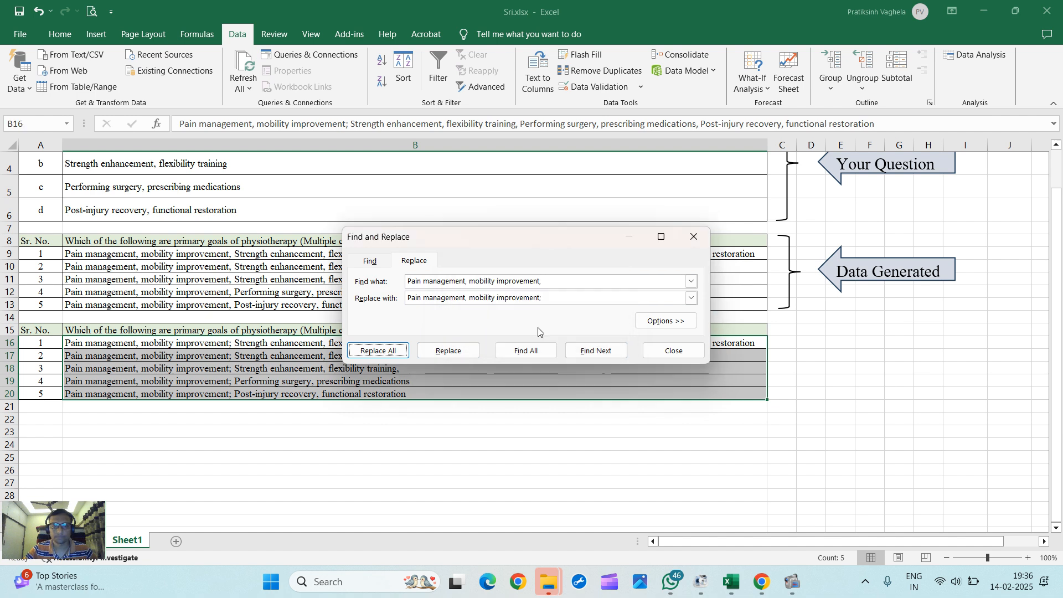
click(673, 350)
Step: Copy the text "Strength enhancement, flexibility training," from inside cell B16
click(300, 366)
click(252, 331)
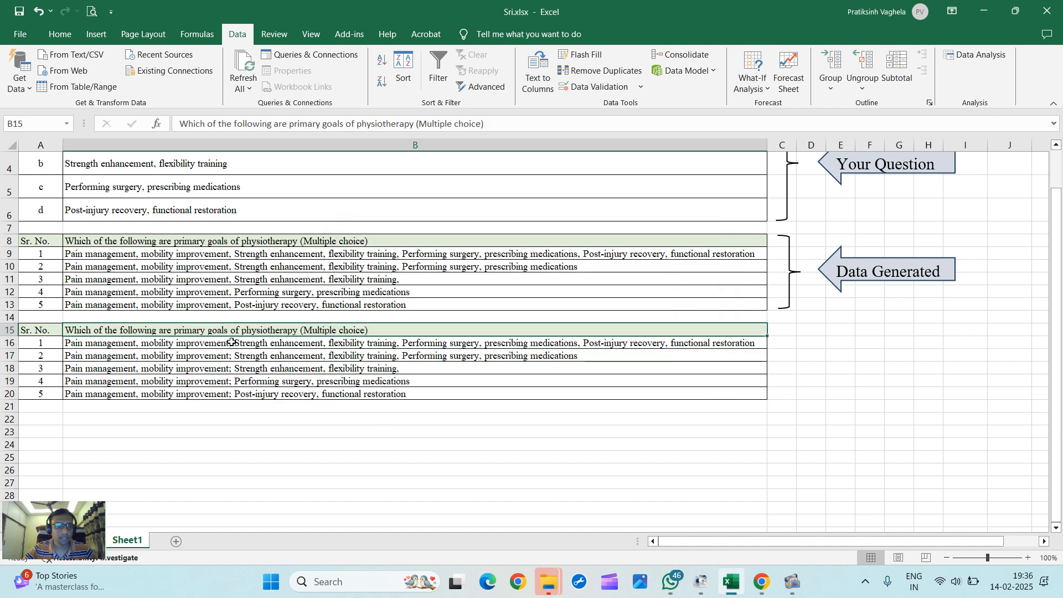
double_click(232, 342)
drag(235, 341, 376, 342)
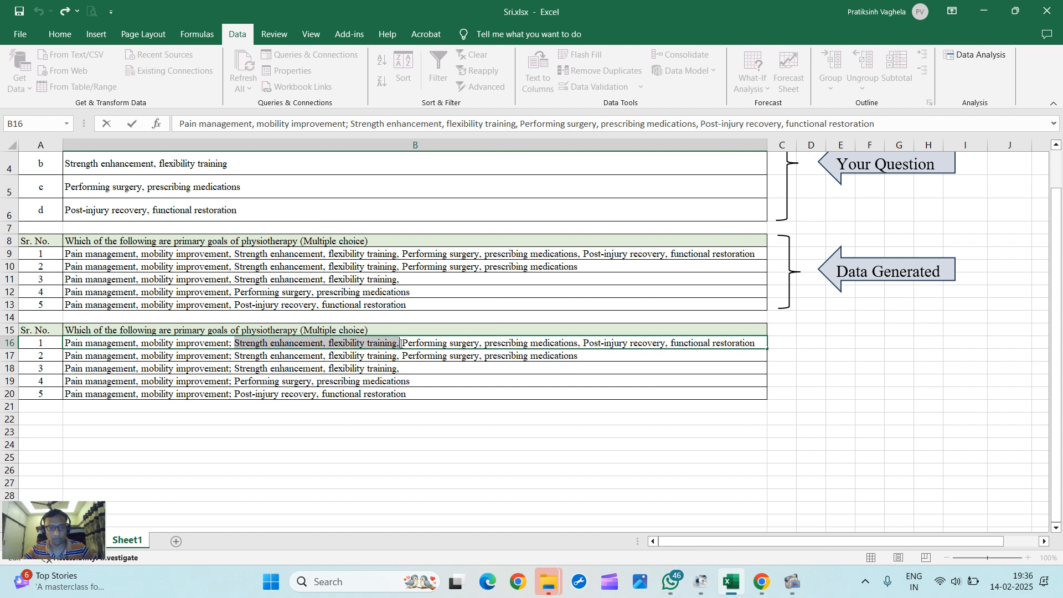
key(Return)
Step: In B16:B20, replace "Strength enhancement, flexibility training," with "Strength enhancement, flexibility training;" throughout
drag(413, 343, 414, 393)
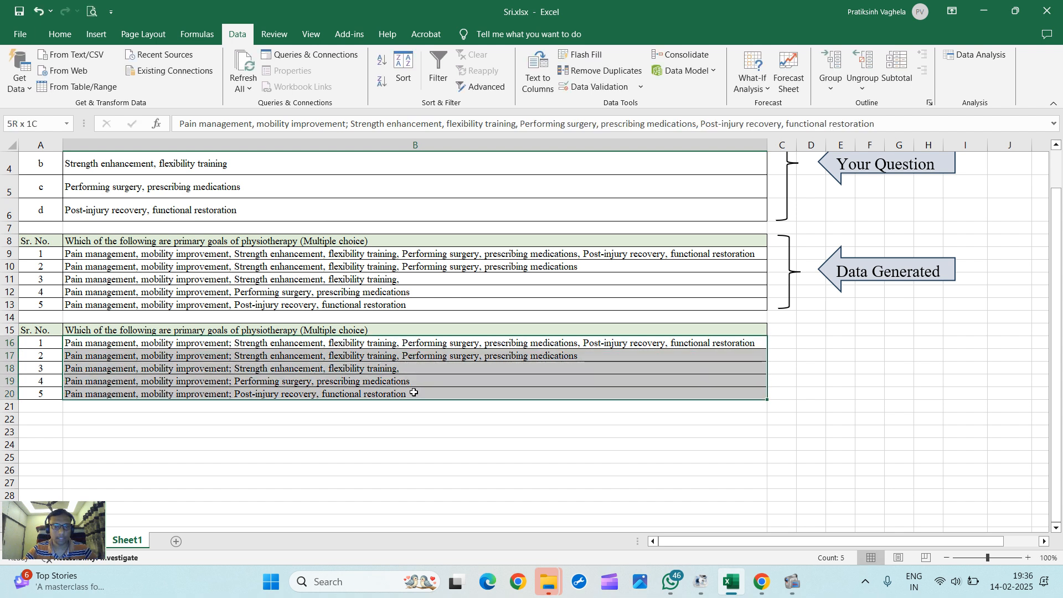
key(ctrl+f)
key(ctrl+v)
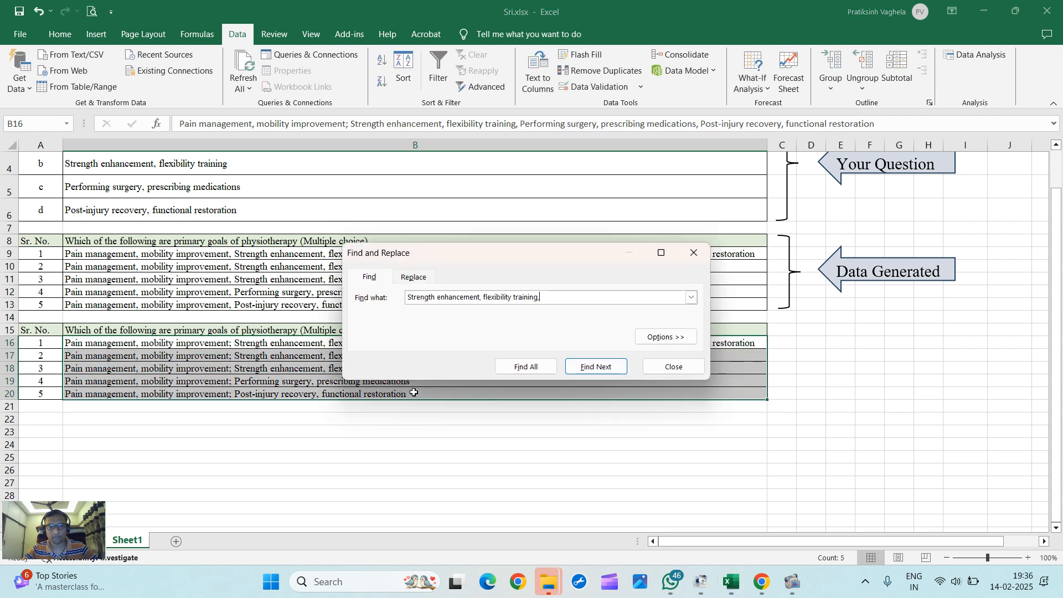
click(413, 282)
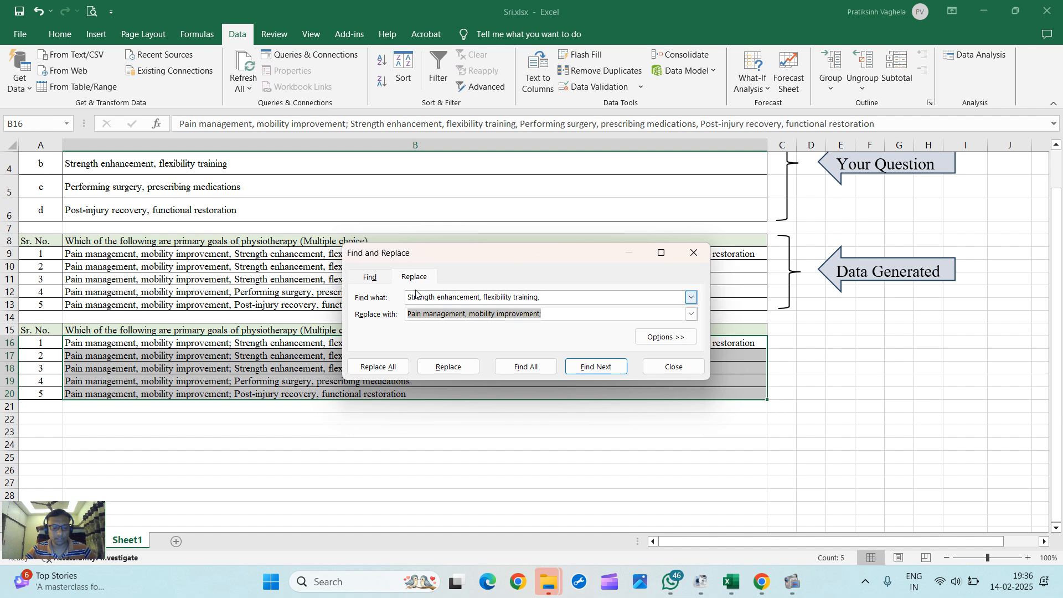
key(ctrl+v)
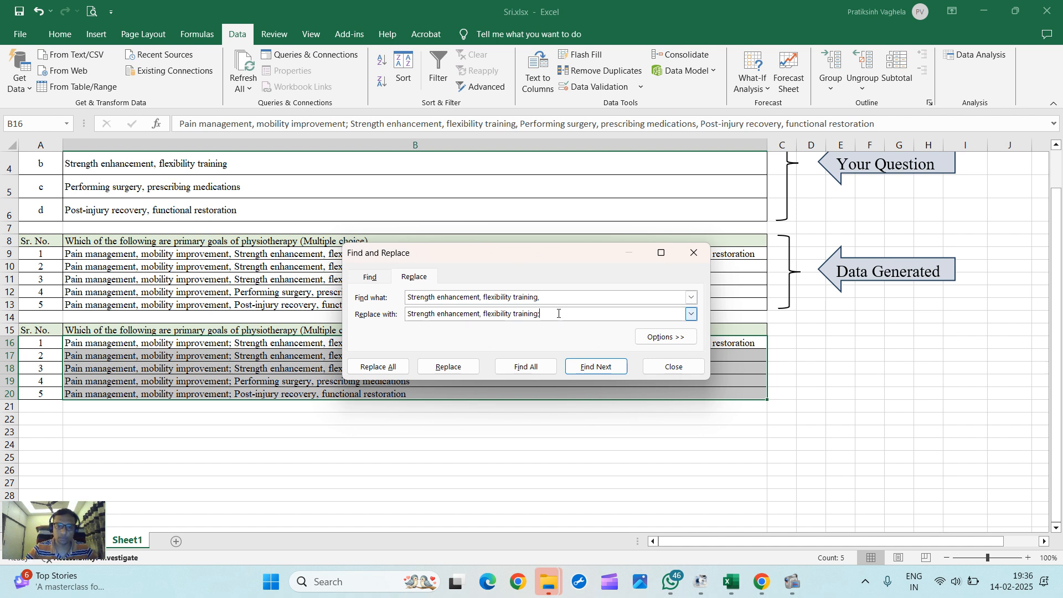
click(392, 365)
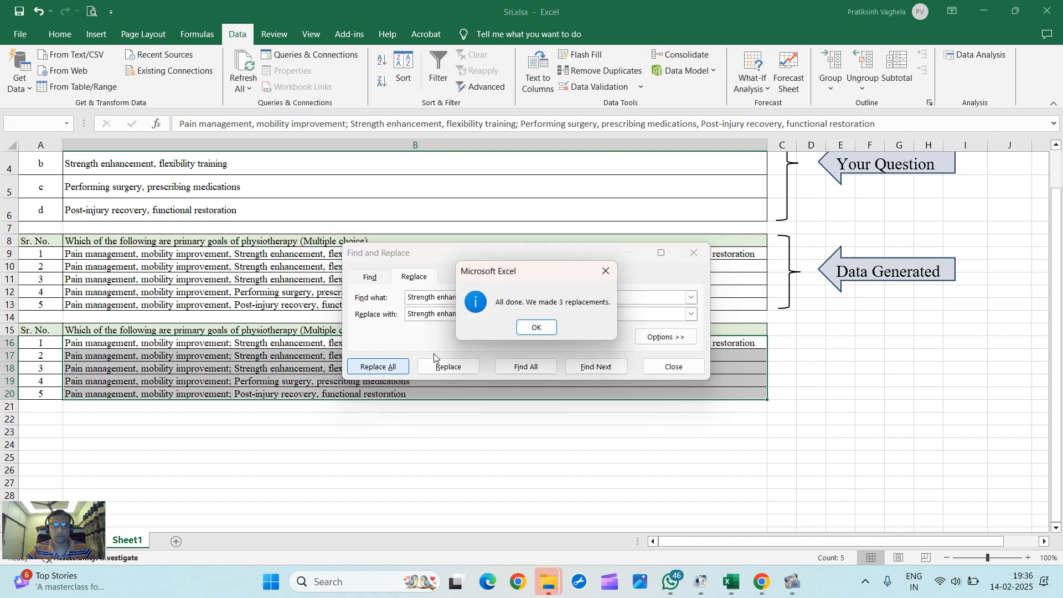
click(534, 327)
click(670, 366)
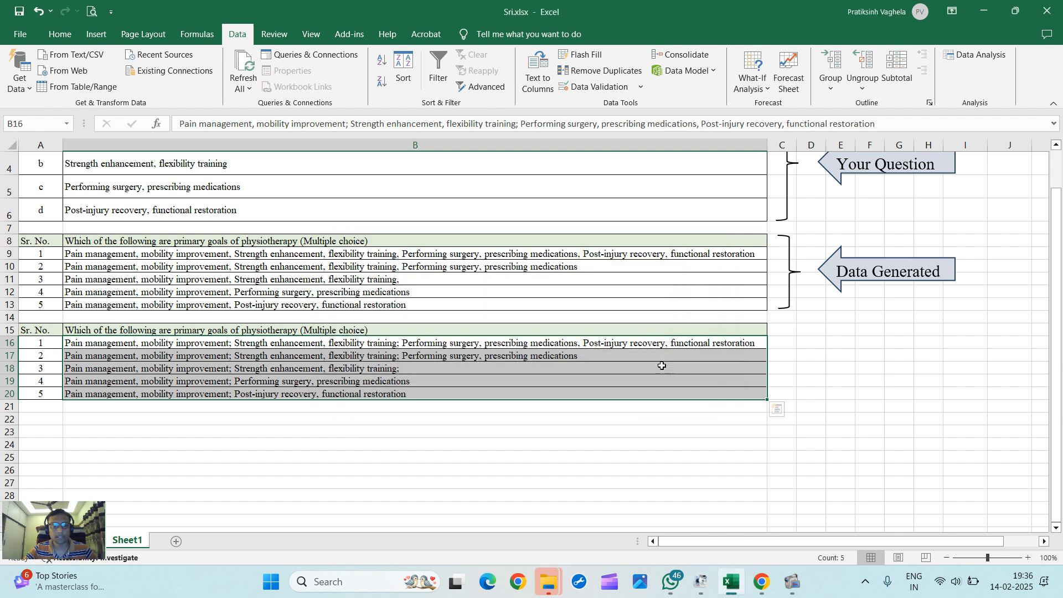
Step: Copy the text "Performing surgery, prescribing medications," from inside cell B16
double_click(556, 385)
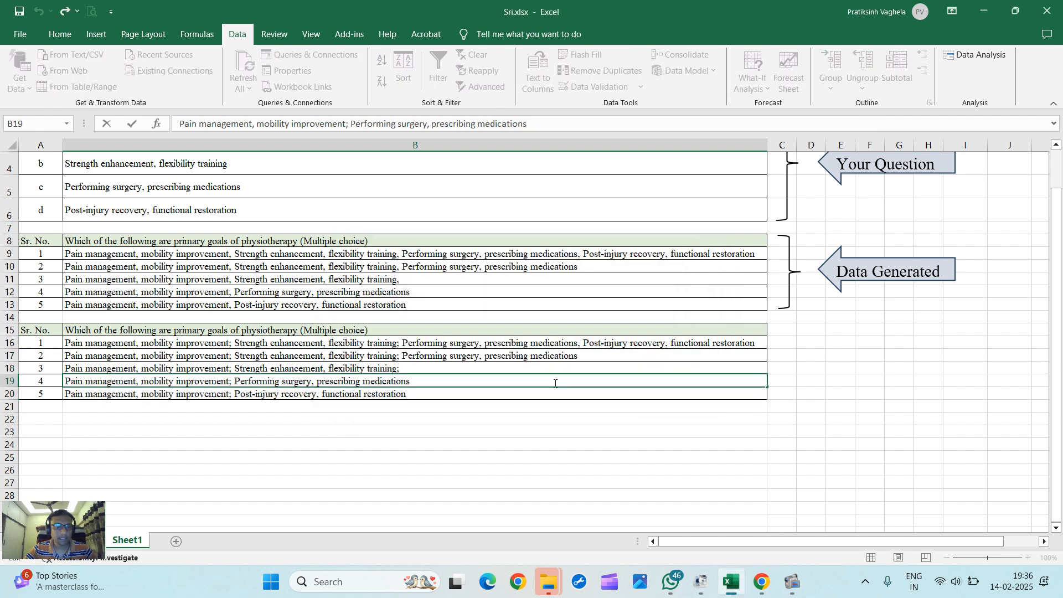
click(421, 428)
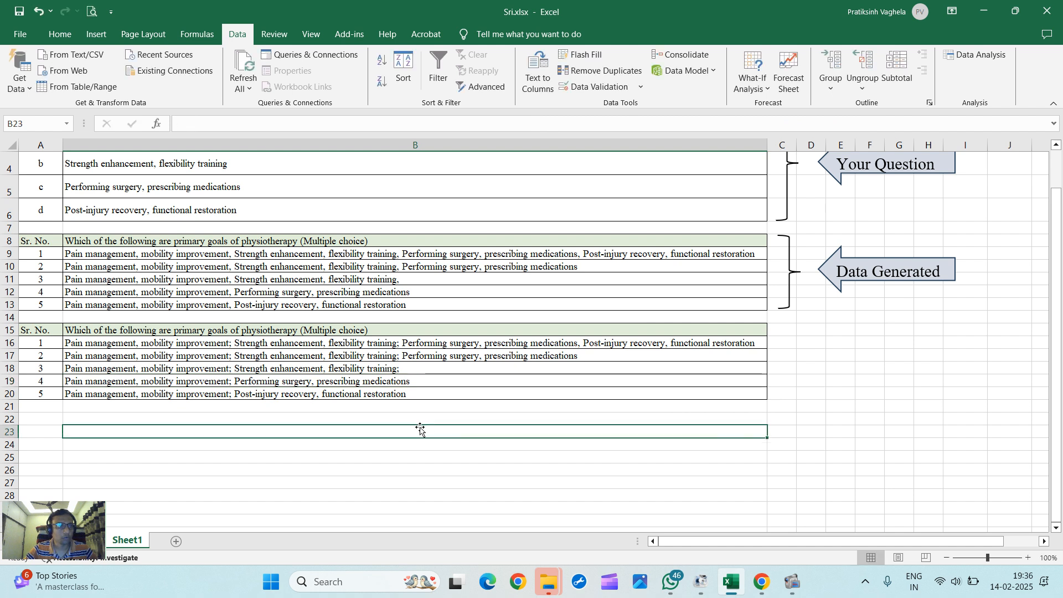
double_click(474, 345)
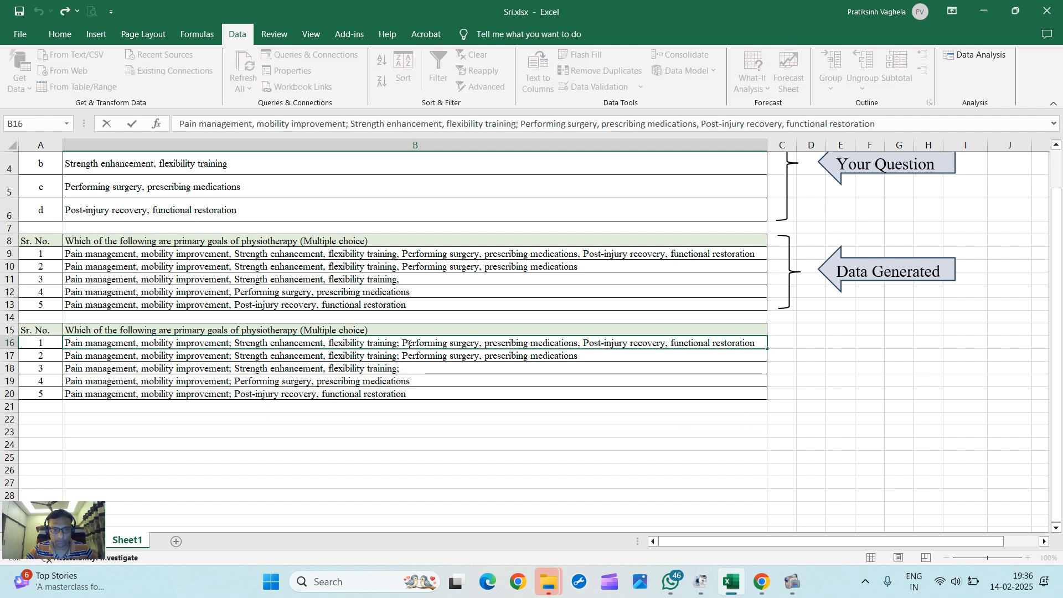
drag(400, 342, 576, 346)
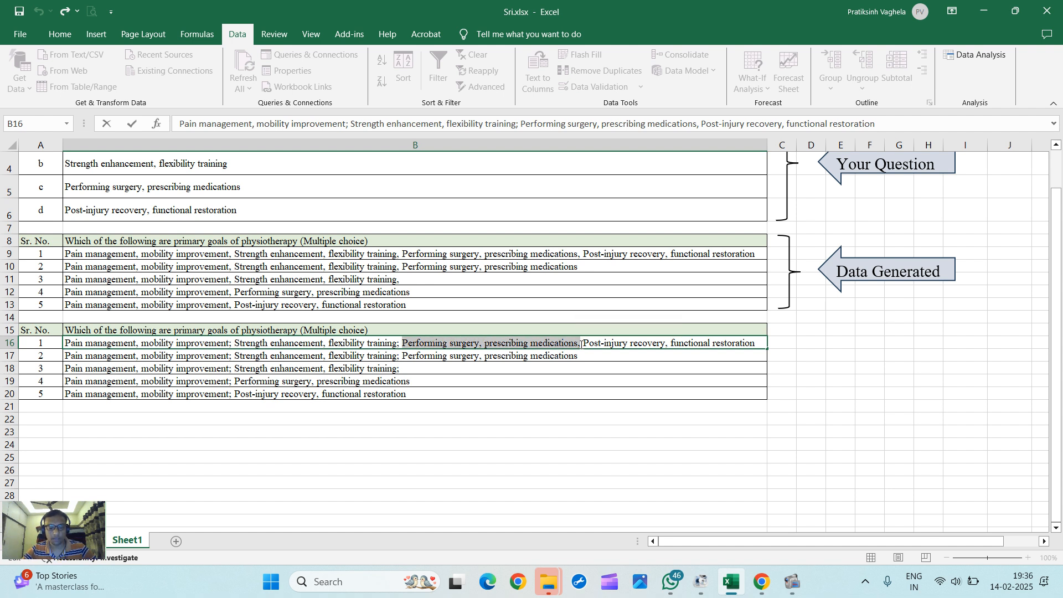
Step: In B16:B20, replace "Performing surgery, prescribing medications," with "Performing surgery, prescribing medications;" throughout
click(565, 383)
drag(403, 342, 403, 391)
key(ctrl+f)
text(Performing surgery, prescribing medications,)
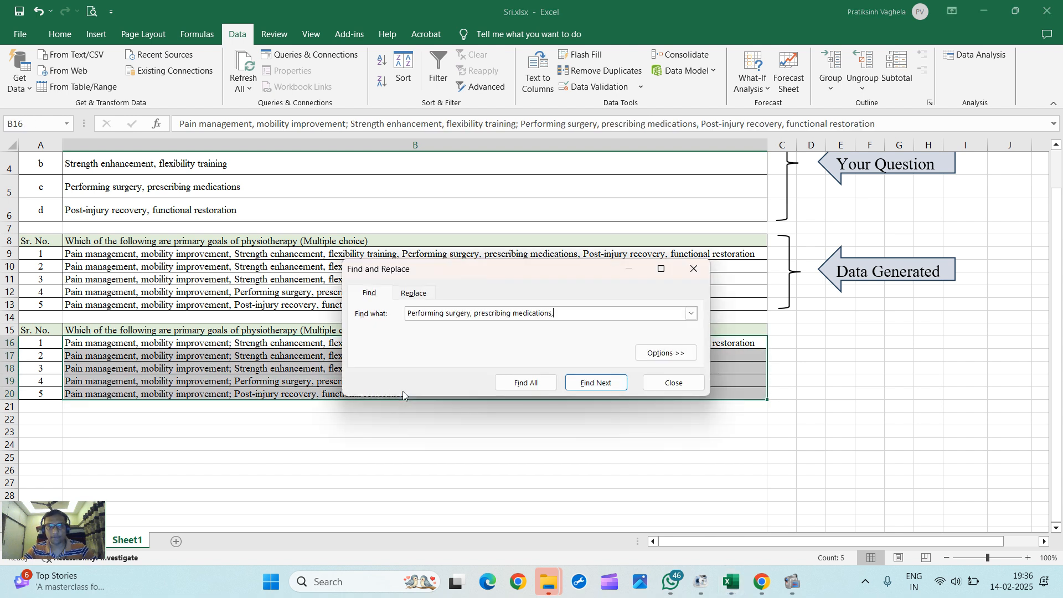
click(414, 294)
click(556, 332)
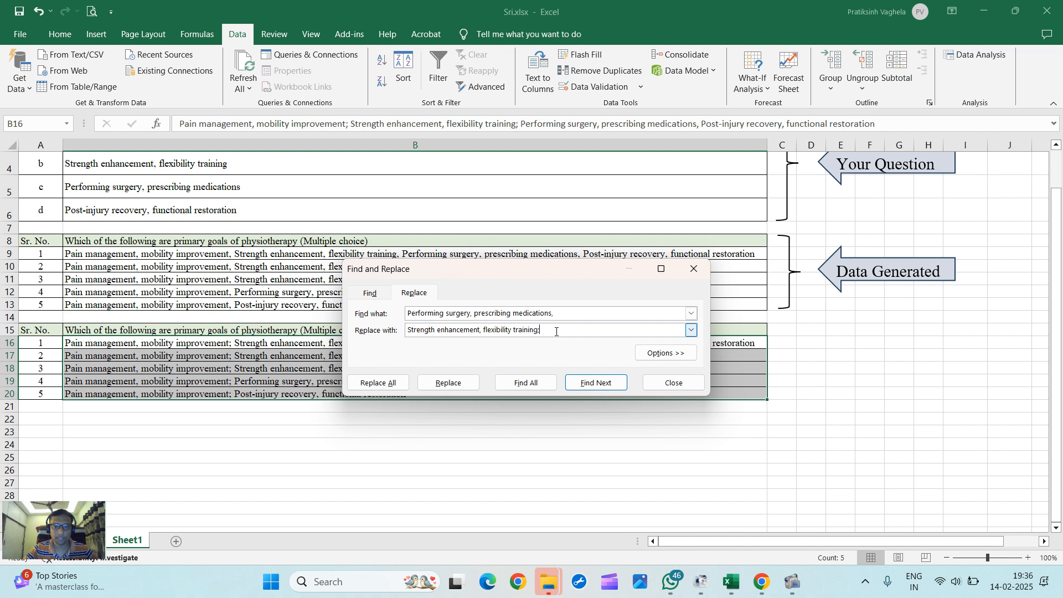
key(BackSpace)
key(BackSpace)
key(BackSpace)
key(BackSpace)
key(BackSpace)
key(BackSpace)
key(BackSpace)
key(BackSpace)
key(BackSpace)
key(BackSpace)
key(BackSpace)
key(BackSpace)
key(BackSpace)
key(BackSpace)
key(BackSpace)
key(BackSpace)
key(BackSpace)
key(BackSpace)
key(BackSpace)
key(BackSpace)
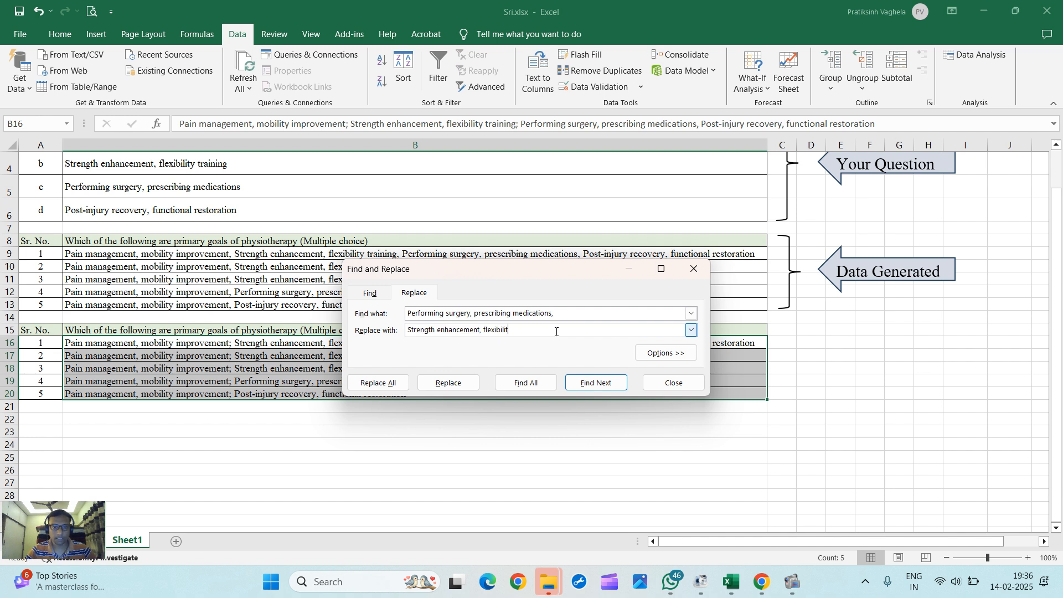
text(Performing surgery, prescribing medications,)
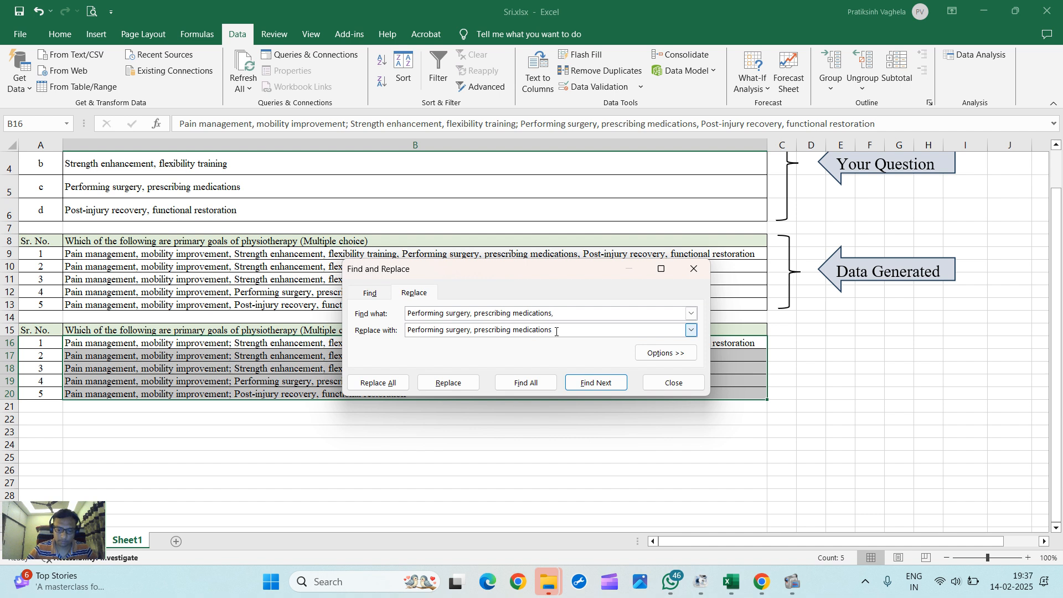
click(378, 383)
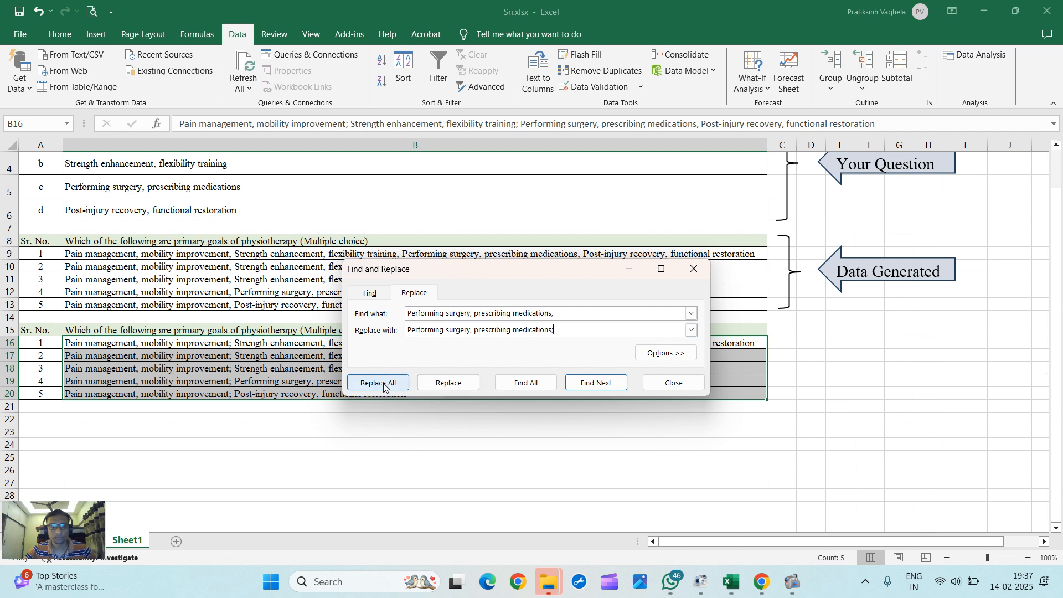
click(536, 328)
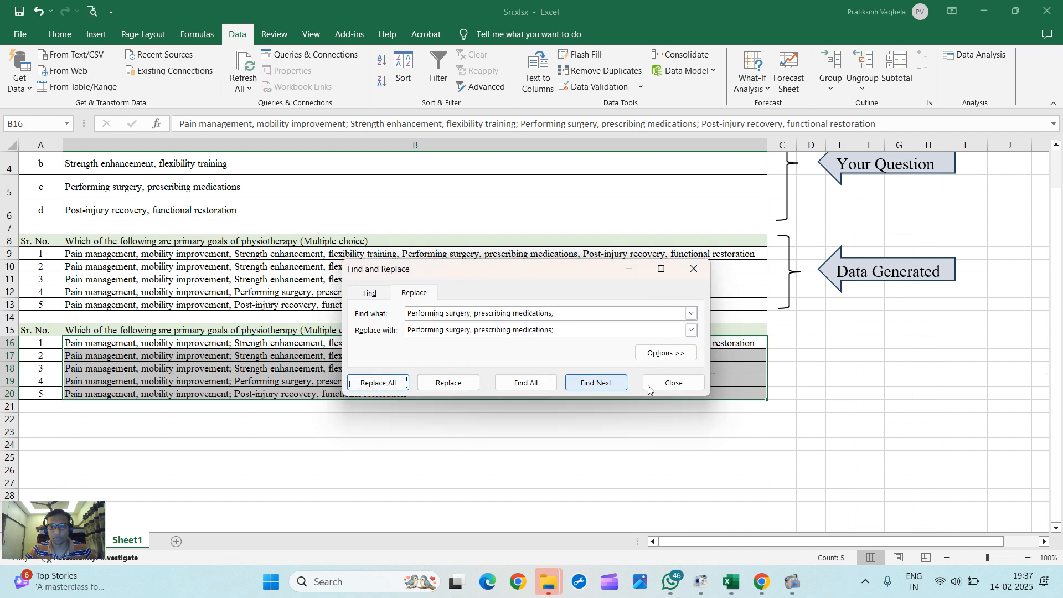
click(670, 383)
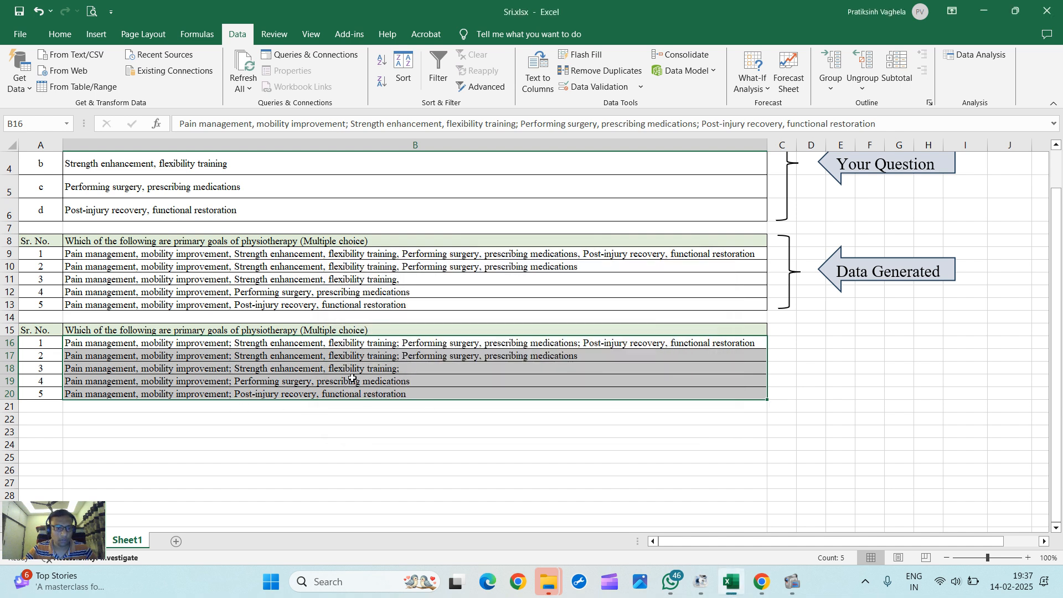
Step: Start Text to Columns on B16:B20 with the Delimited data type
click(253, 369)
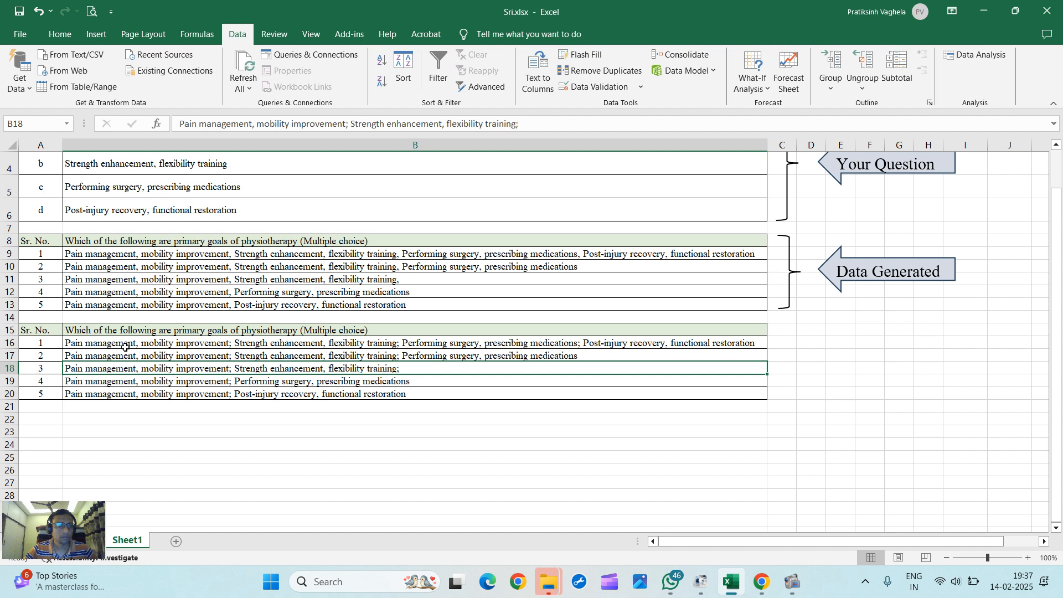
drag(128, 340, 139, 392)
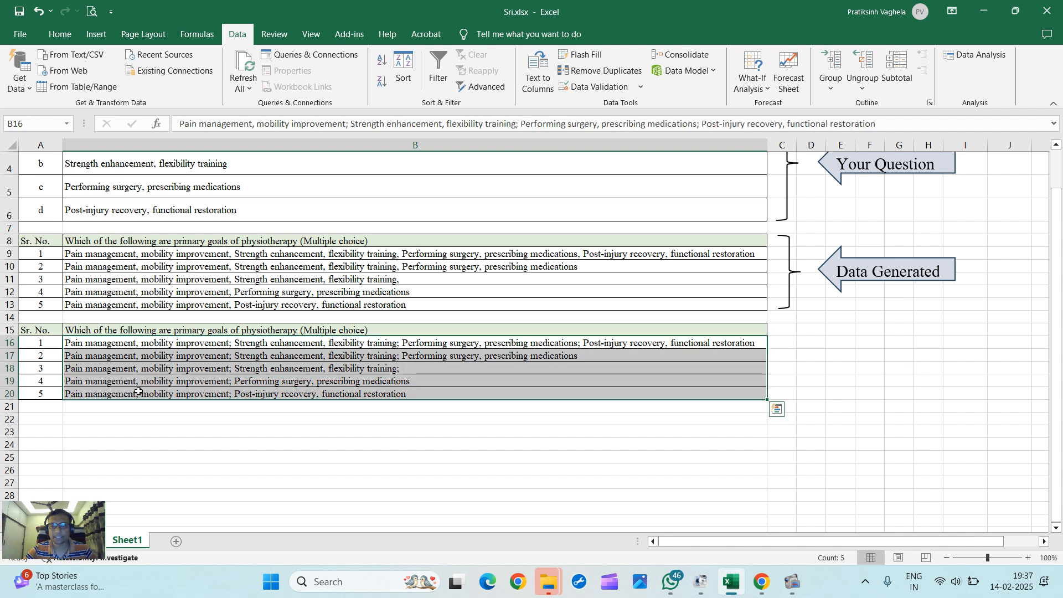
click(207, 37)
click(236, 35)
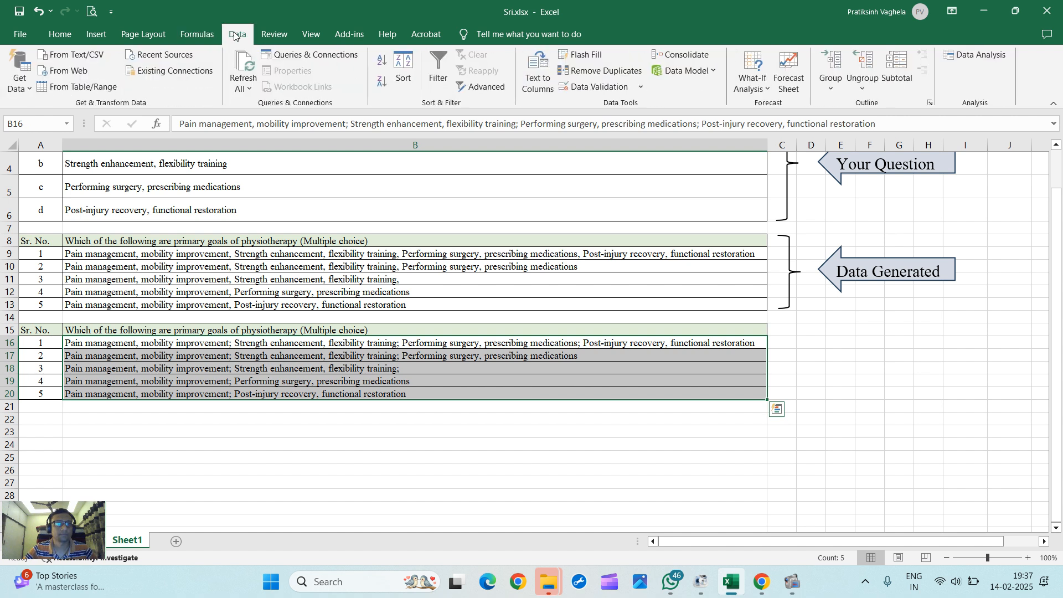
click(545, 89)
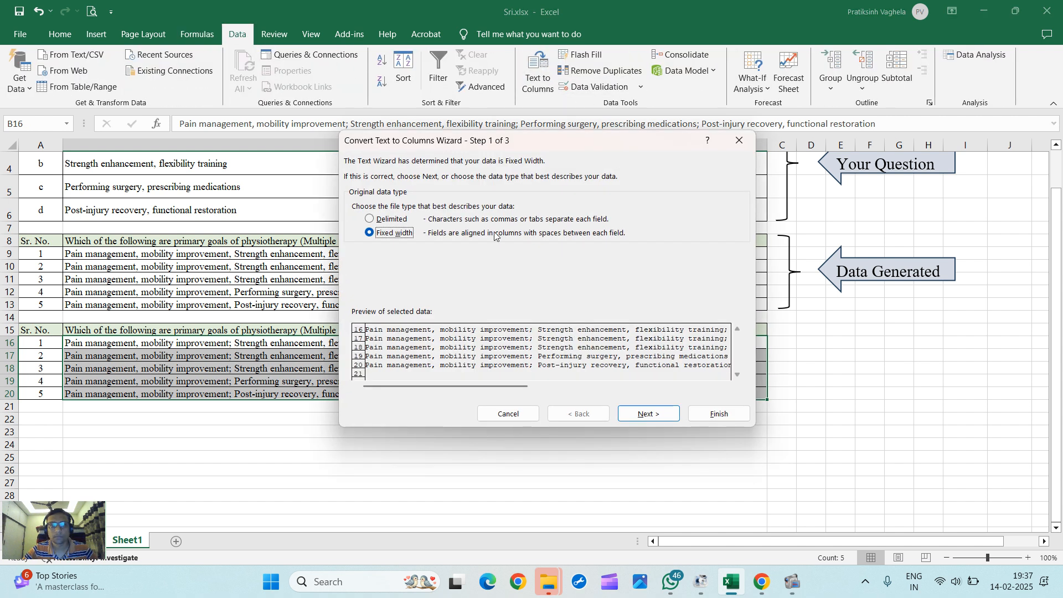
click(370, 221)
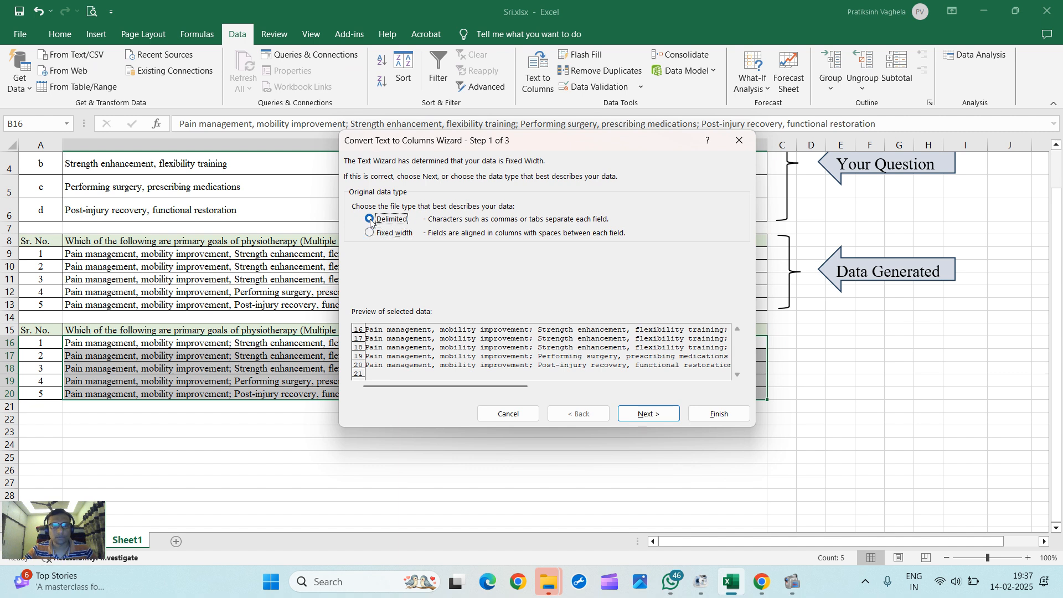
click(649, 413)
Step: Set ";" as the only delimiter under Other and finish splitting B16:B20 into columns
click(356, 193)
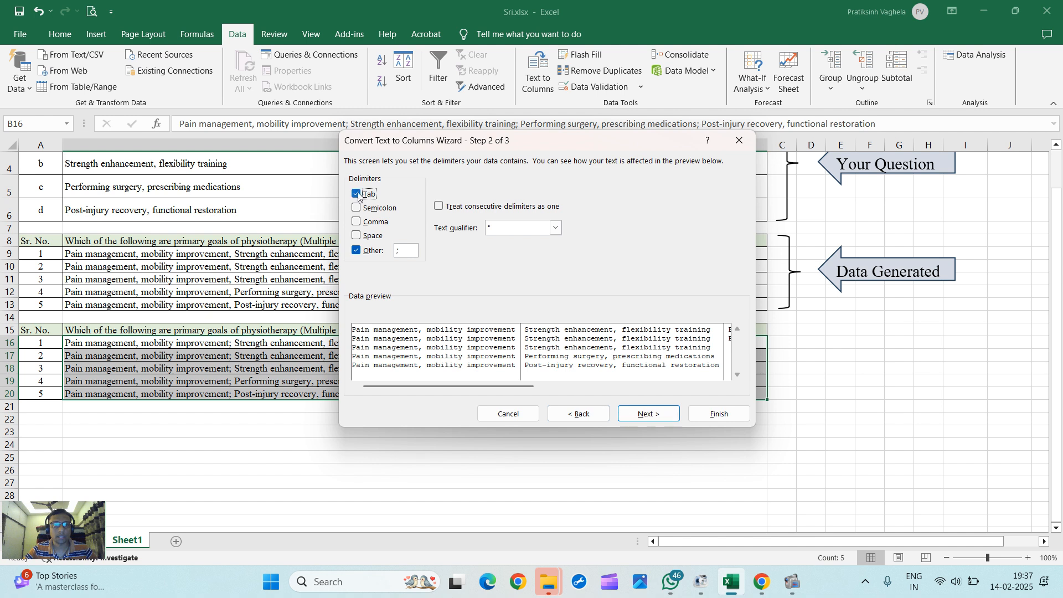
click(356, 208)
click(356, 195)
click(357, 209)
click(356, 236)
click(357, 251)
click(356, 236)
click(358, 250)
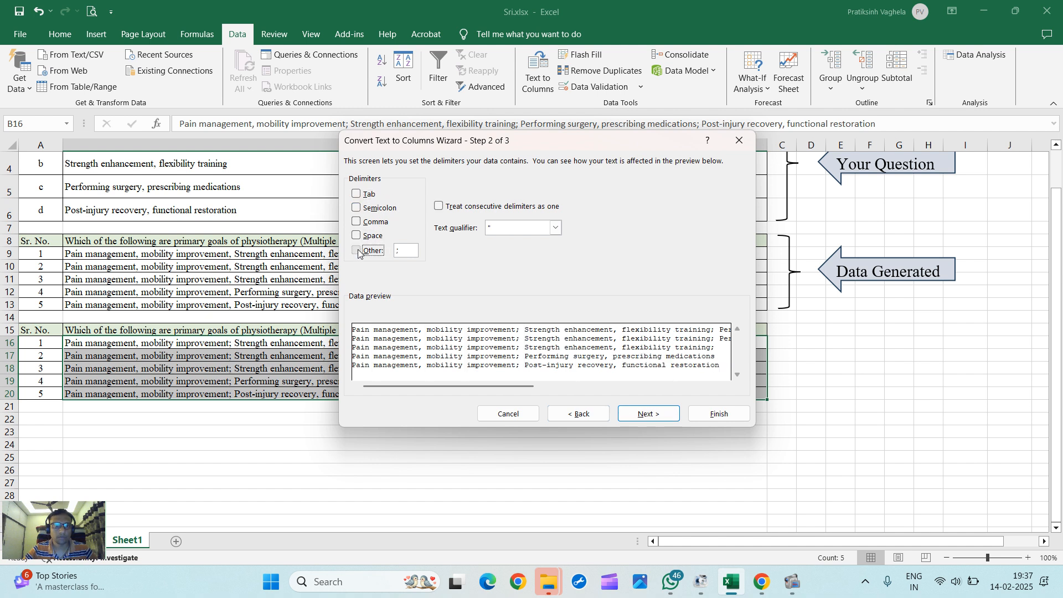
click(411, 250)
key(BackSpace)
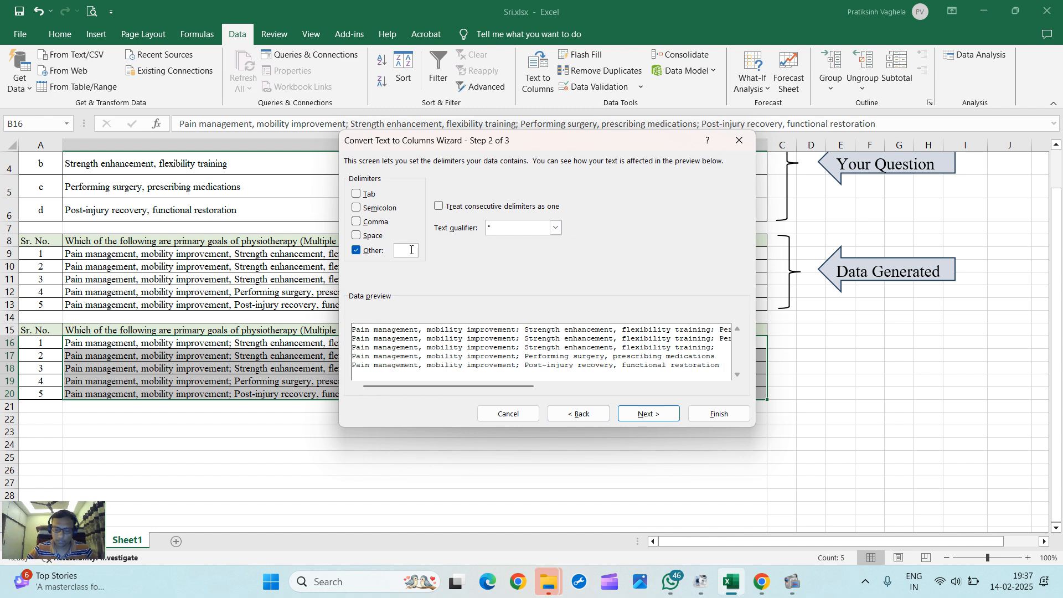
text(;)
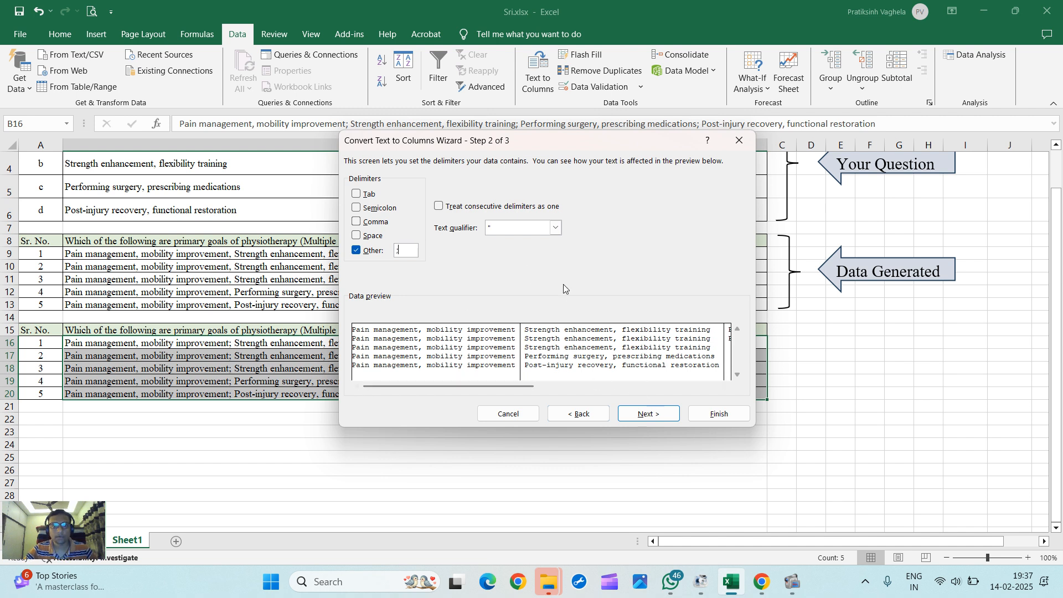
click(646, 416)
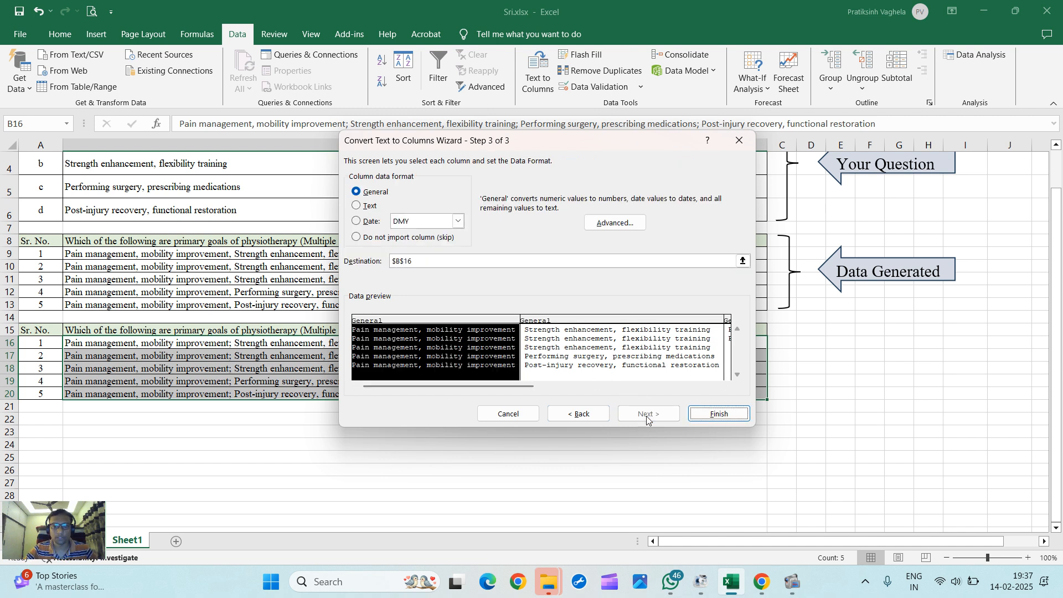
click(702, 415)
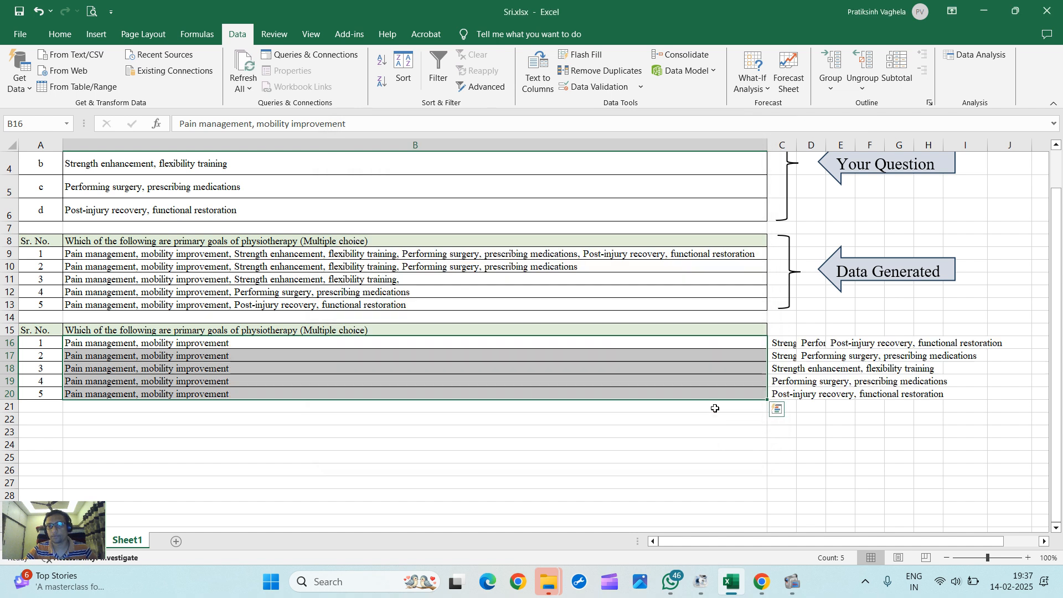
Step: Right-align the remaining text in B16:B20
click(785, 357)
drag(758, 541, 806, 541)
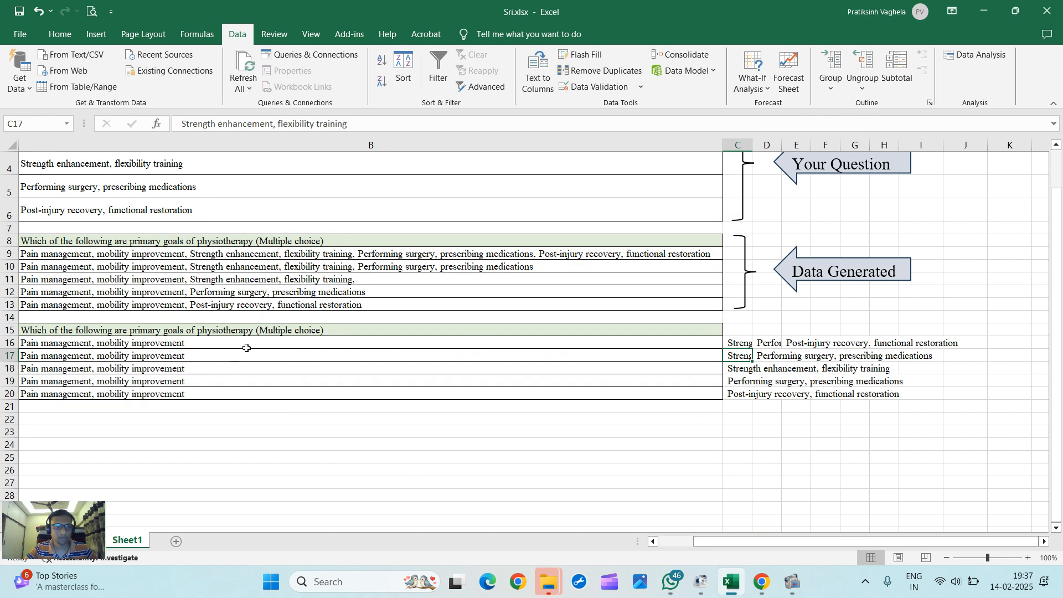
drag(247, 348, 253, 387)
click(60, 33)
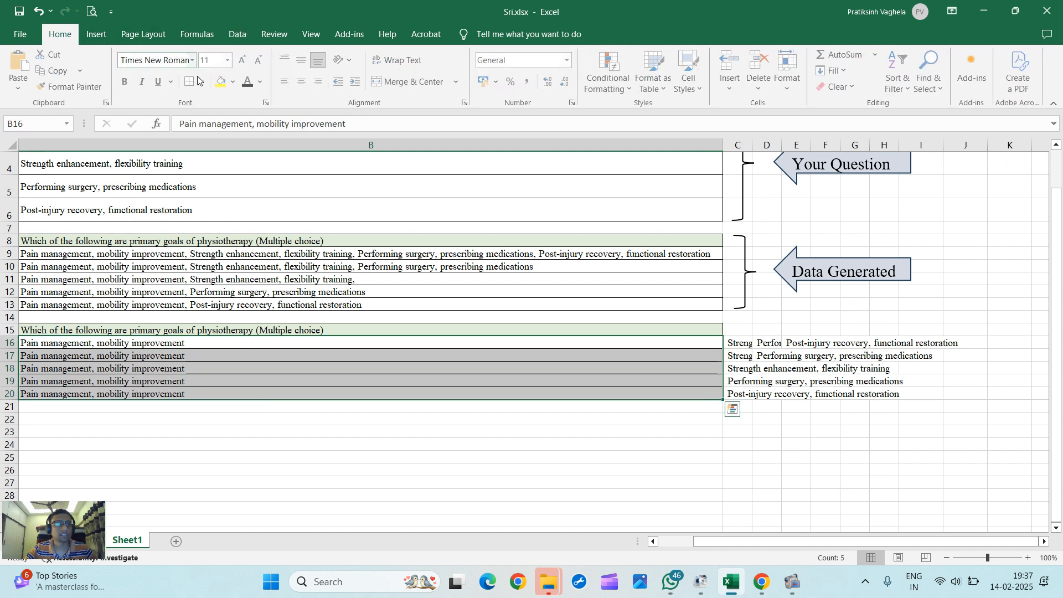
click(318, 83)
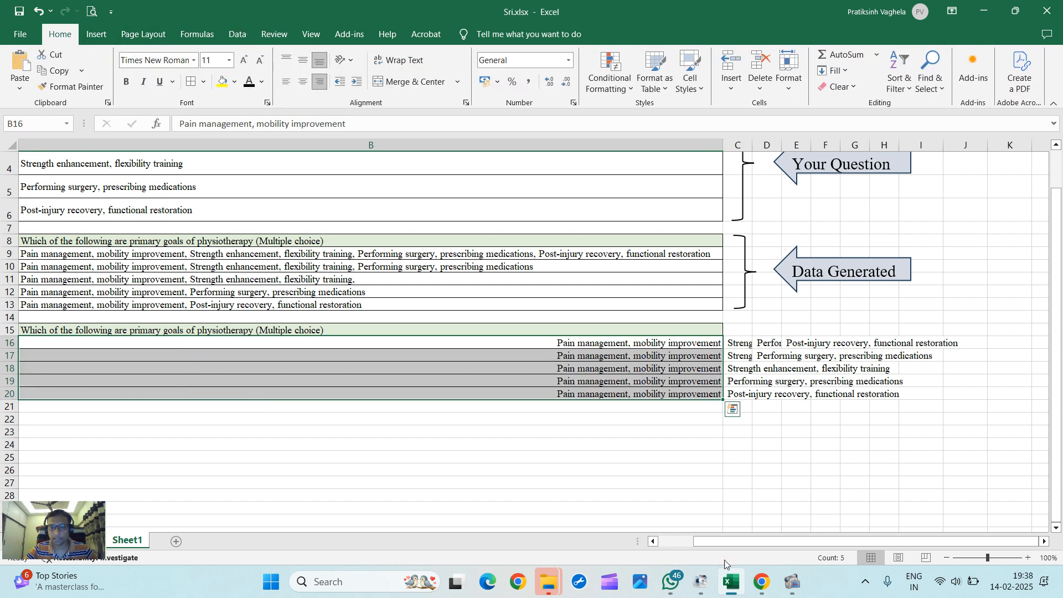
Step: Widen columns C and D to fit the split option text
drag(752, 145, 889, 148)
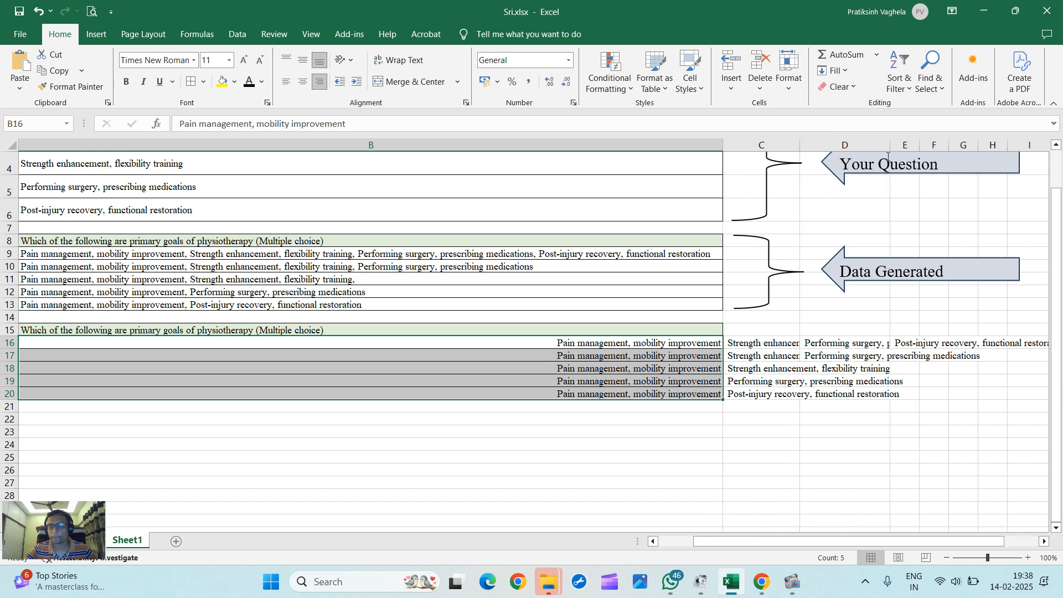
click(1044, 542)
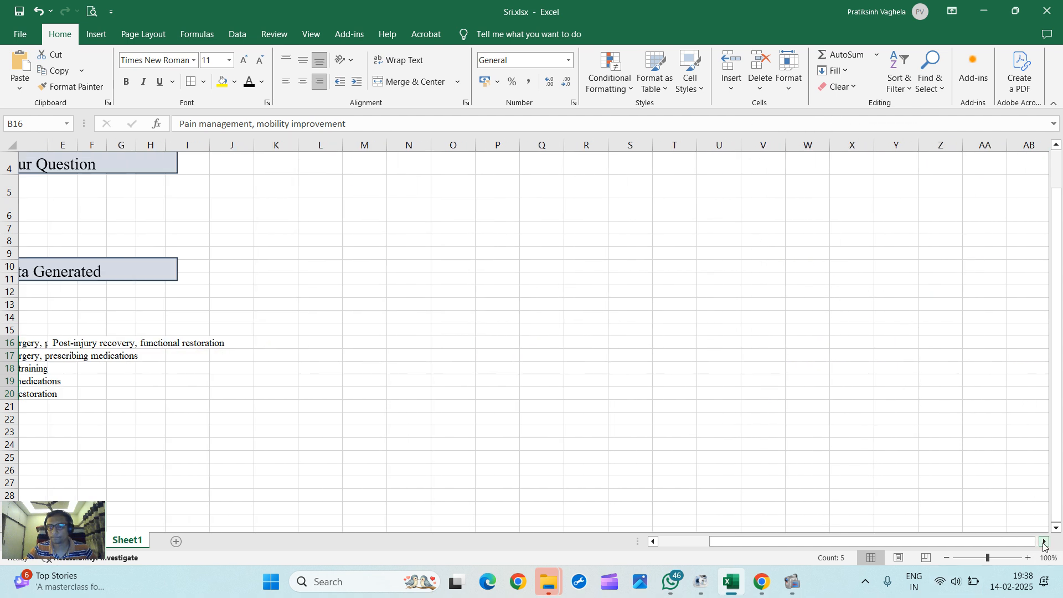
drag(952, 545, 854, 546)
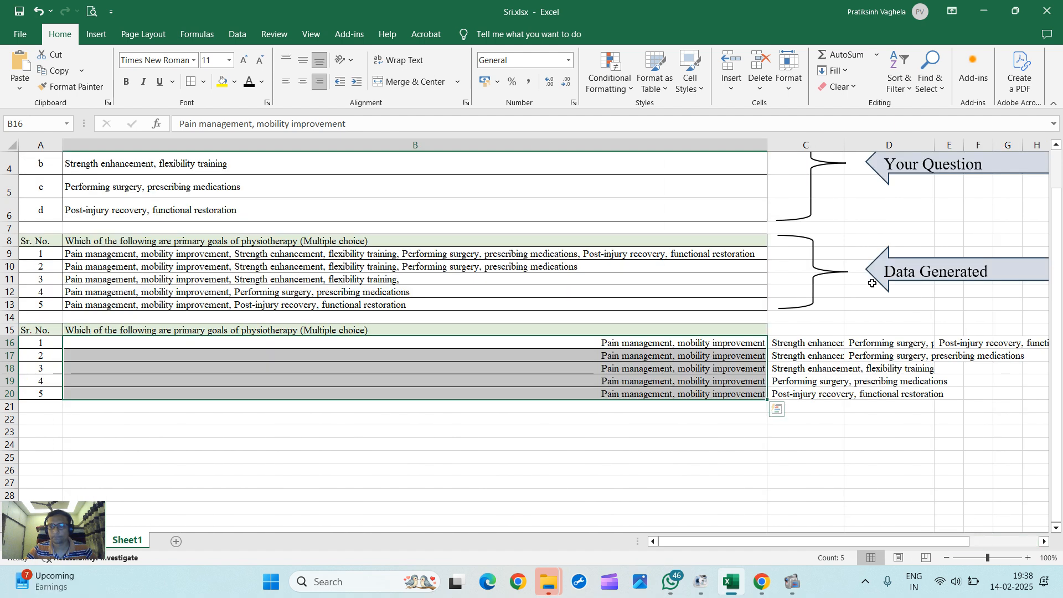
drag(844, 145, 847, 145)
drag(967, 145, 991, 144)
click(885, 357)
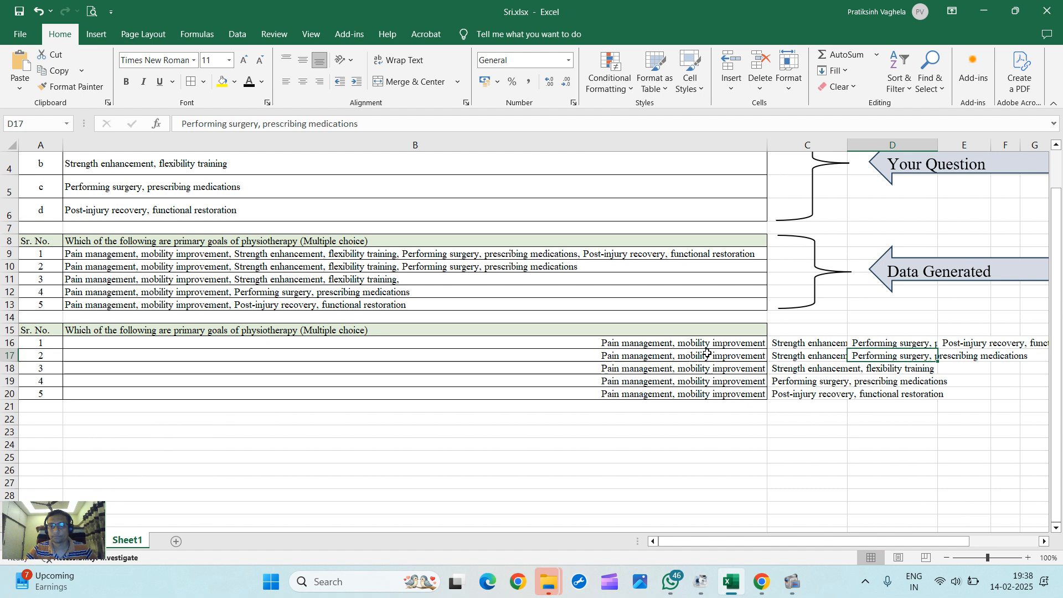
Step: Copy the split answer range B16:E20 and paste it into cell C3 of a new sheet
drag(701, 343, 885, 395)
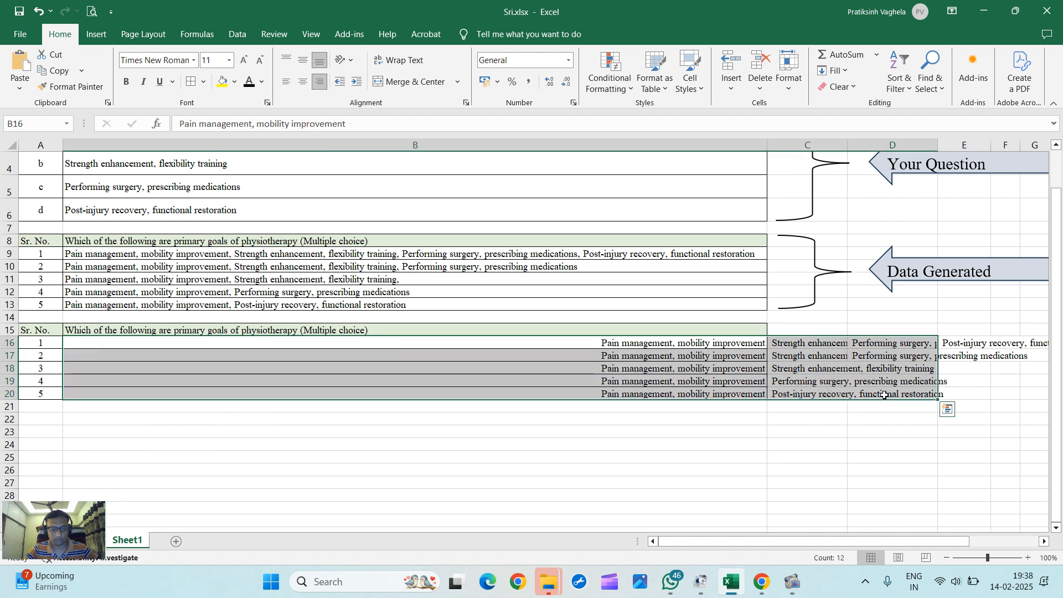
drag(733, 344, 974, 394)
key(ctrl+c)
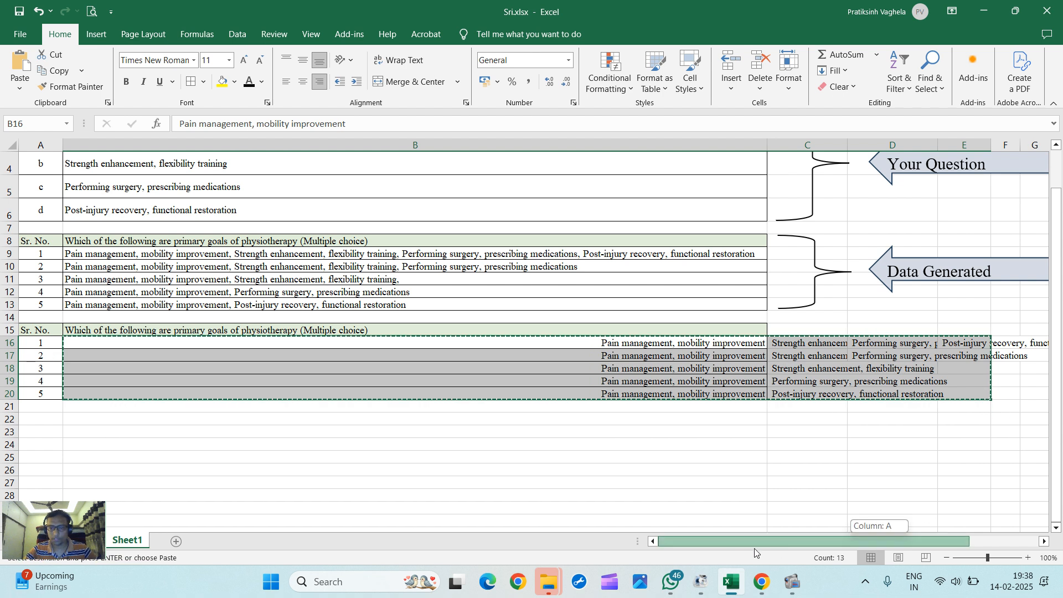
click(176, 541)
click(131, 181)
key(ctrl+v)
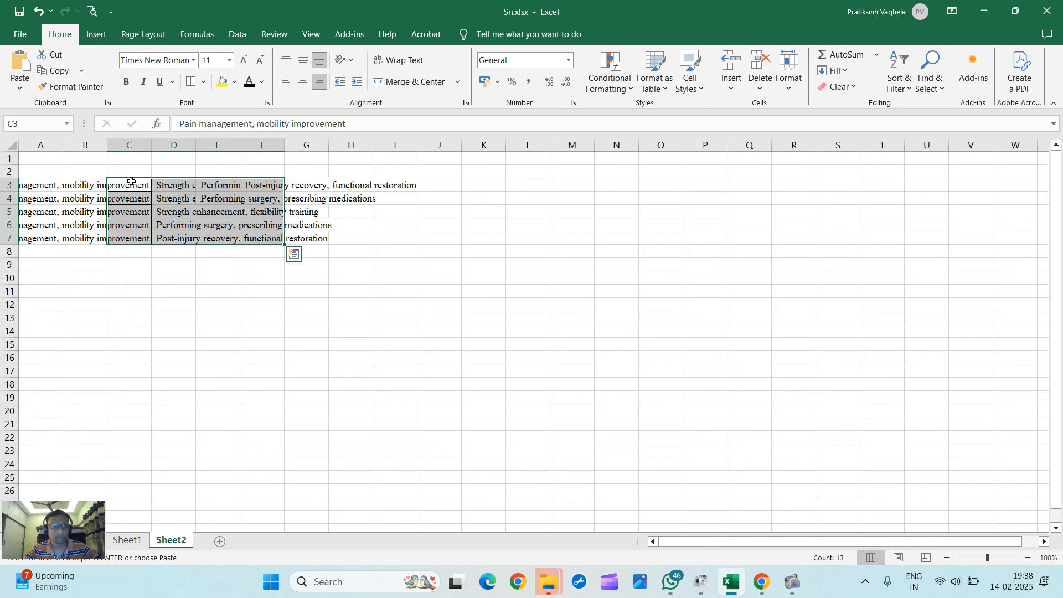
Step: Autofit the widths of columns C through F on the new sheet to fit the pasted option text
double_click(151, 144)
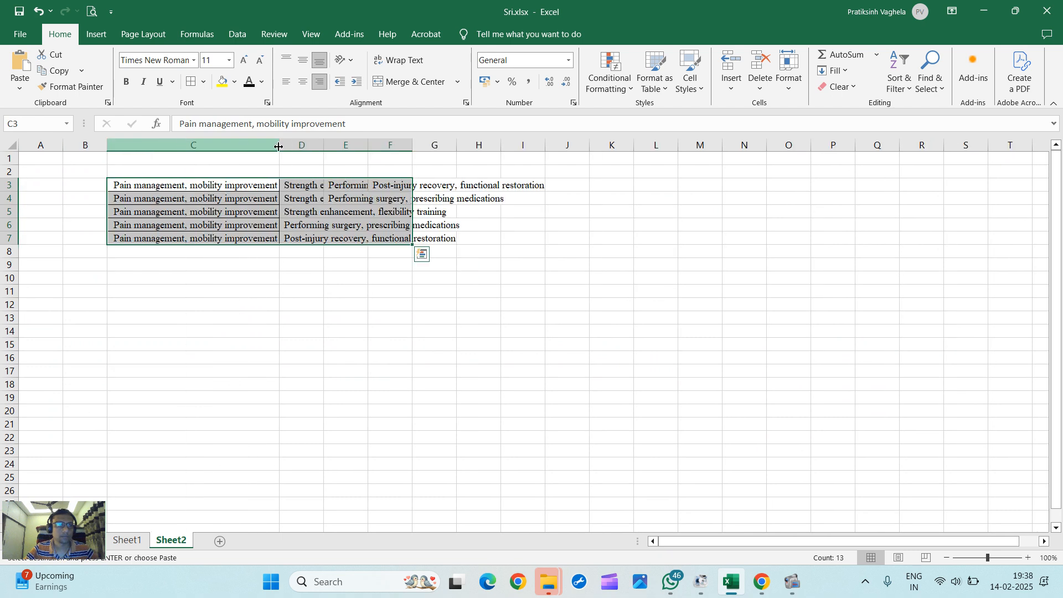
double_click(321, 143)
drag(510, 145, 509, 144)
double_click(509, 145)
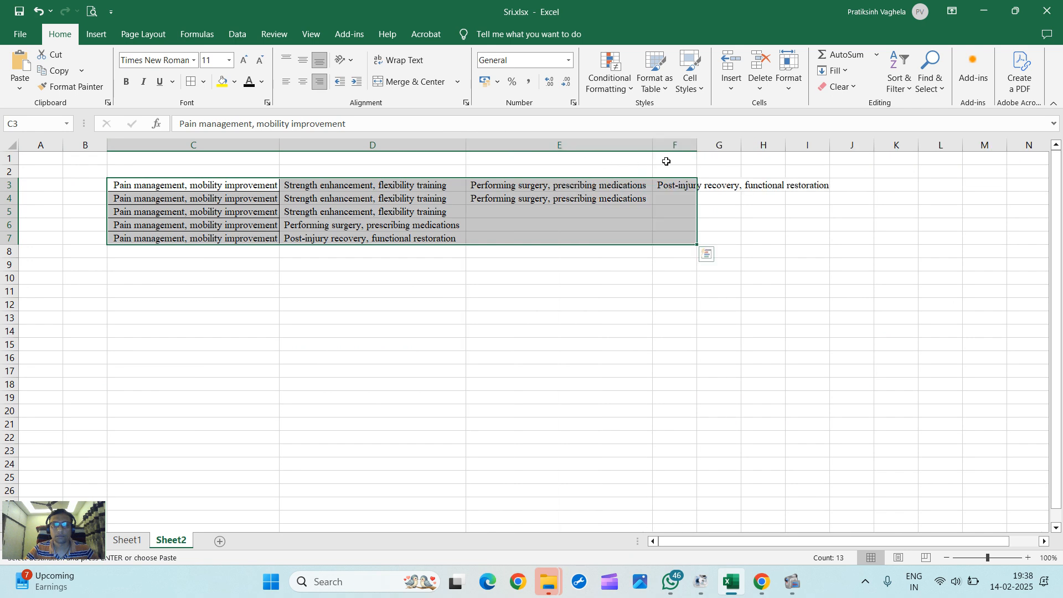
double_click(697, 145)
click(741, 317)
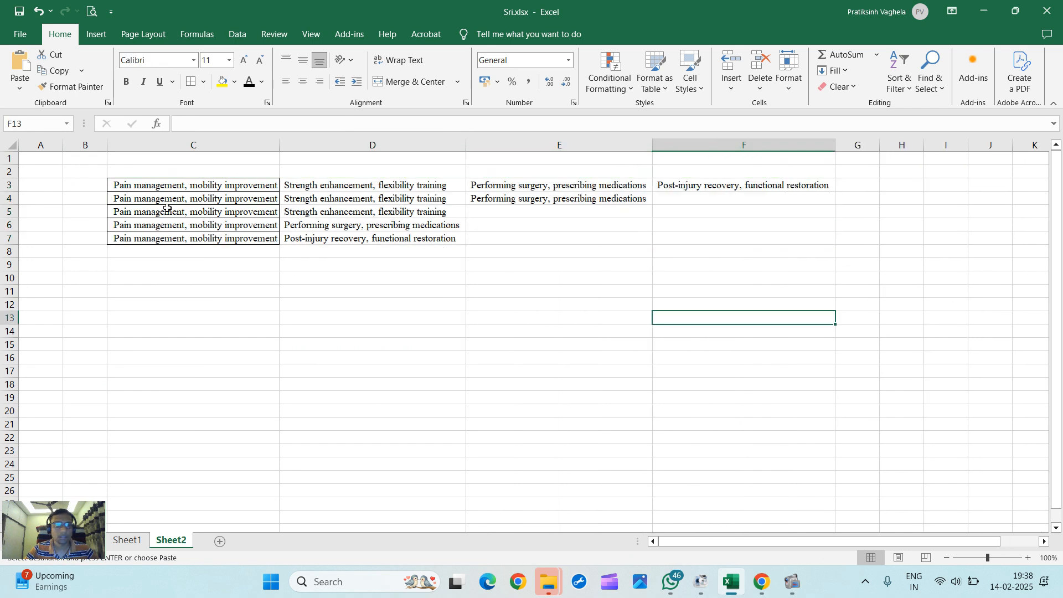
Step: Select the pasted range C3:F7, then return to Sheet1 to review the split answers
drag(278, 147, 279, 147)
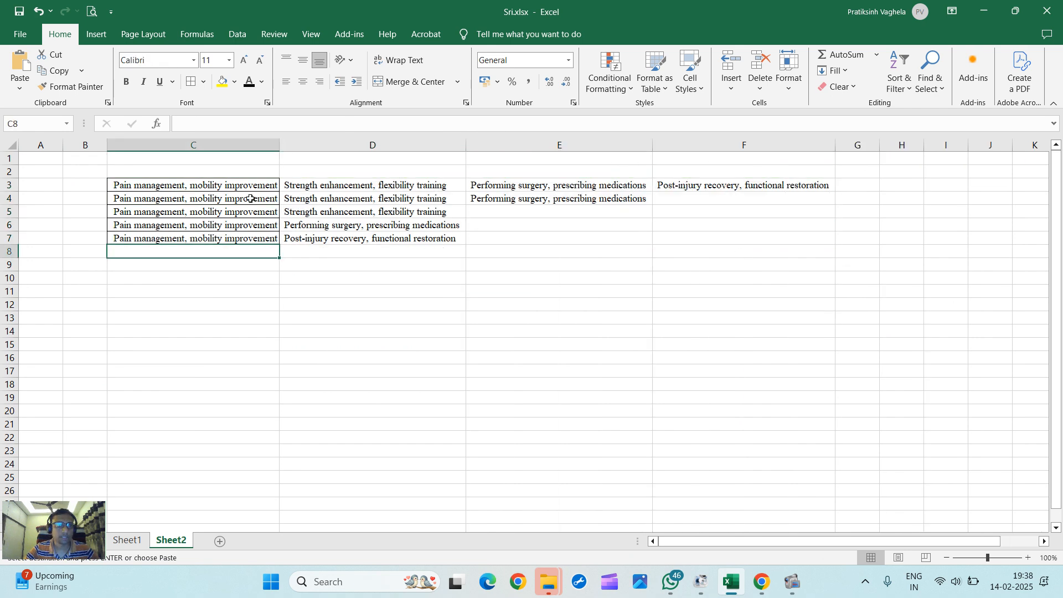
drag(248, 185, 713, 238)
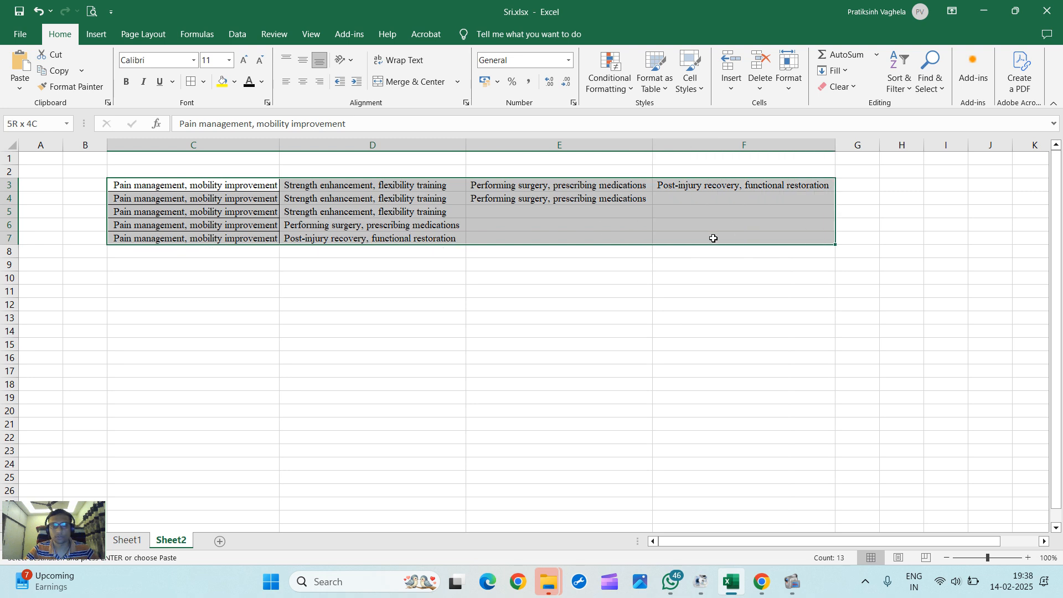
click(180, 358)
drag(242, 184, 674, 239)
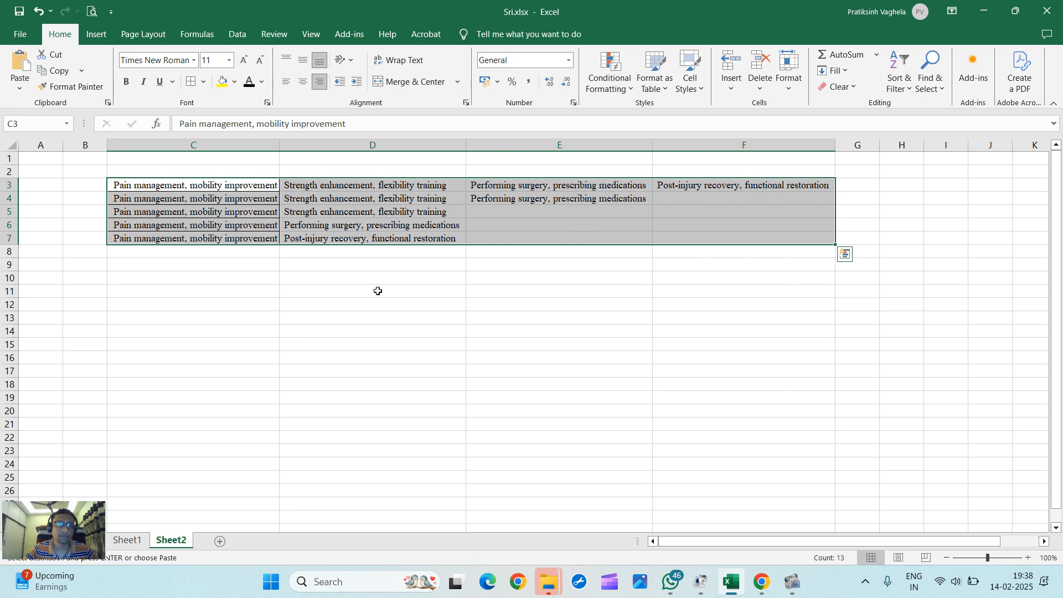
click(128, 541)
scroll(256, 411, up, 1)
scroll(209, 296, down, 2)
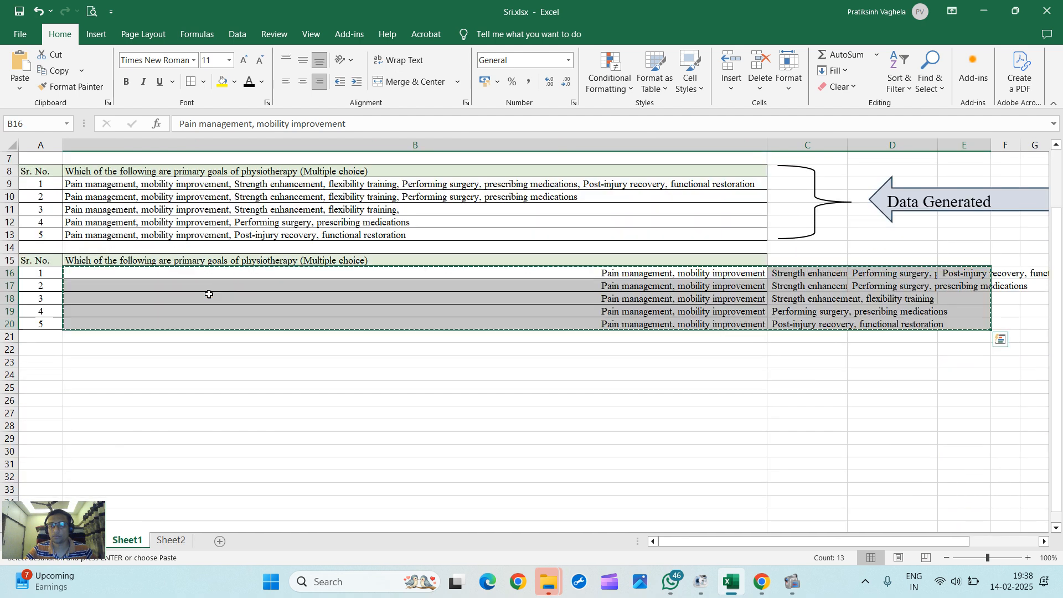
scroll(282, 302, up, 2)
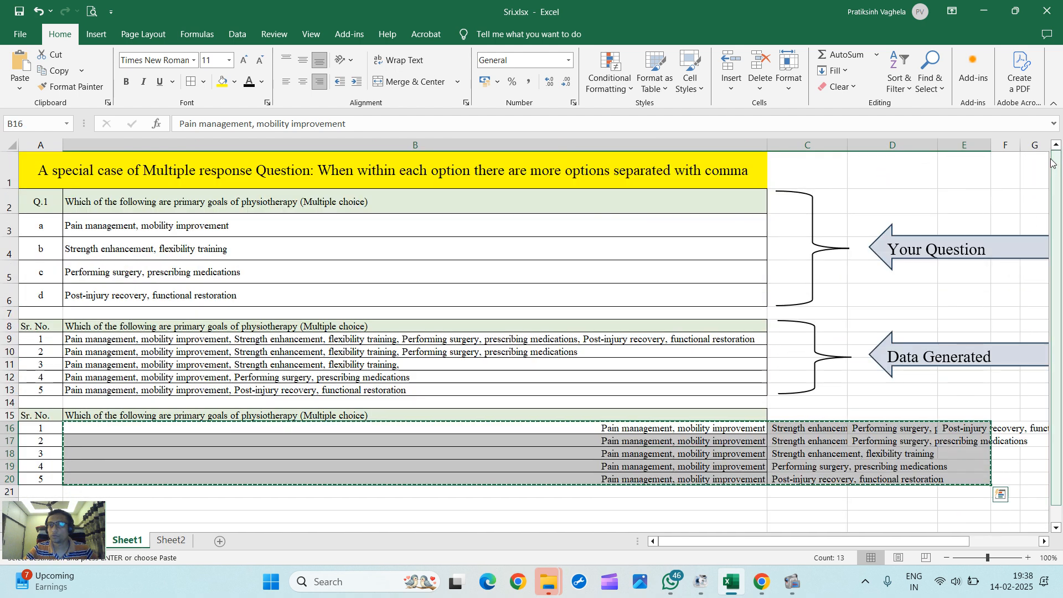